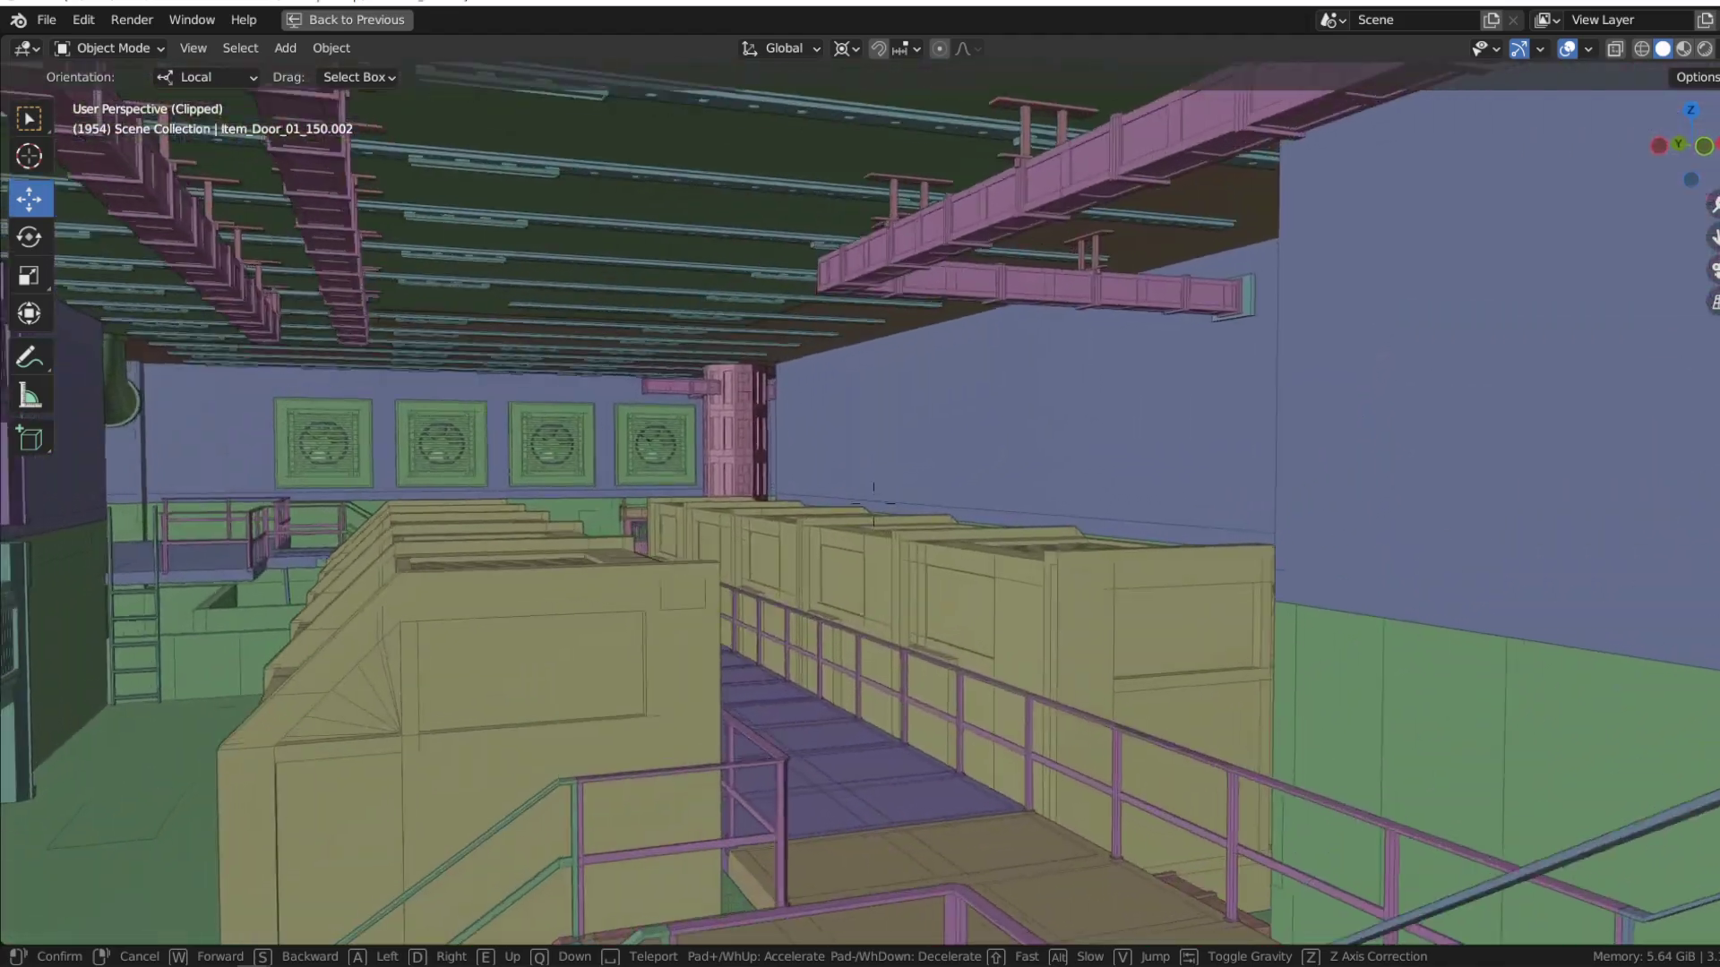
# Walk forward past the stairs, crates and wall fans, then back away from the pink pillar
pyautogui.press('w')
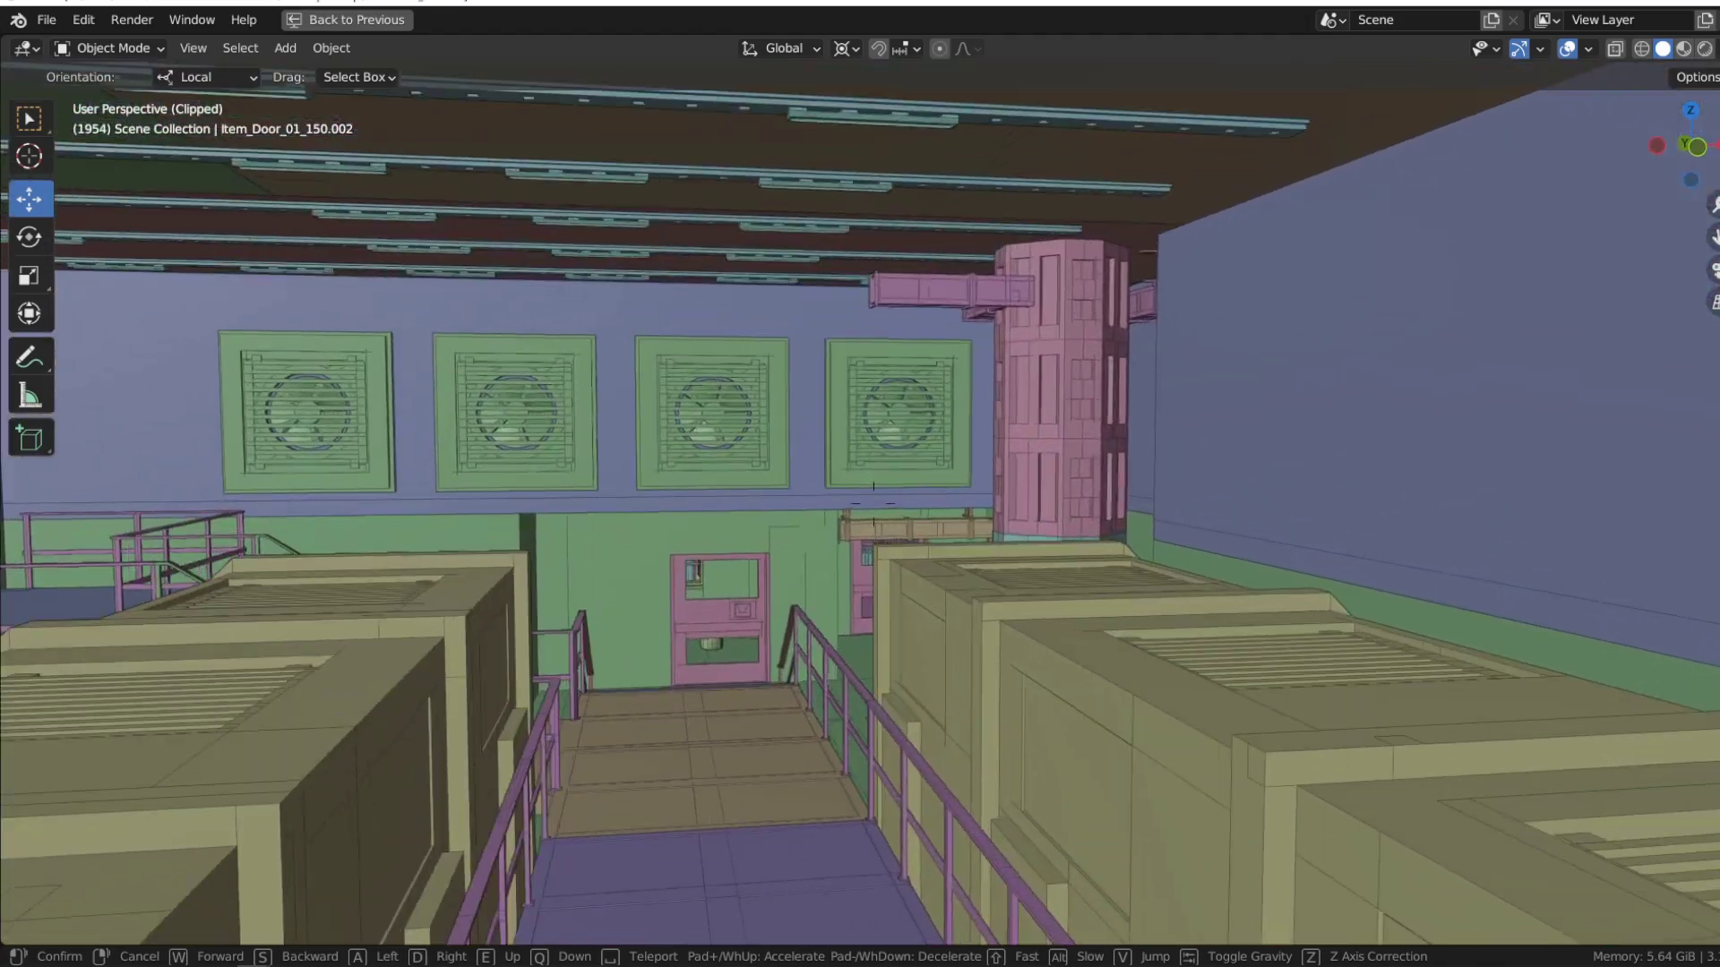
pyautogui.press('w')
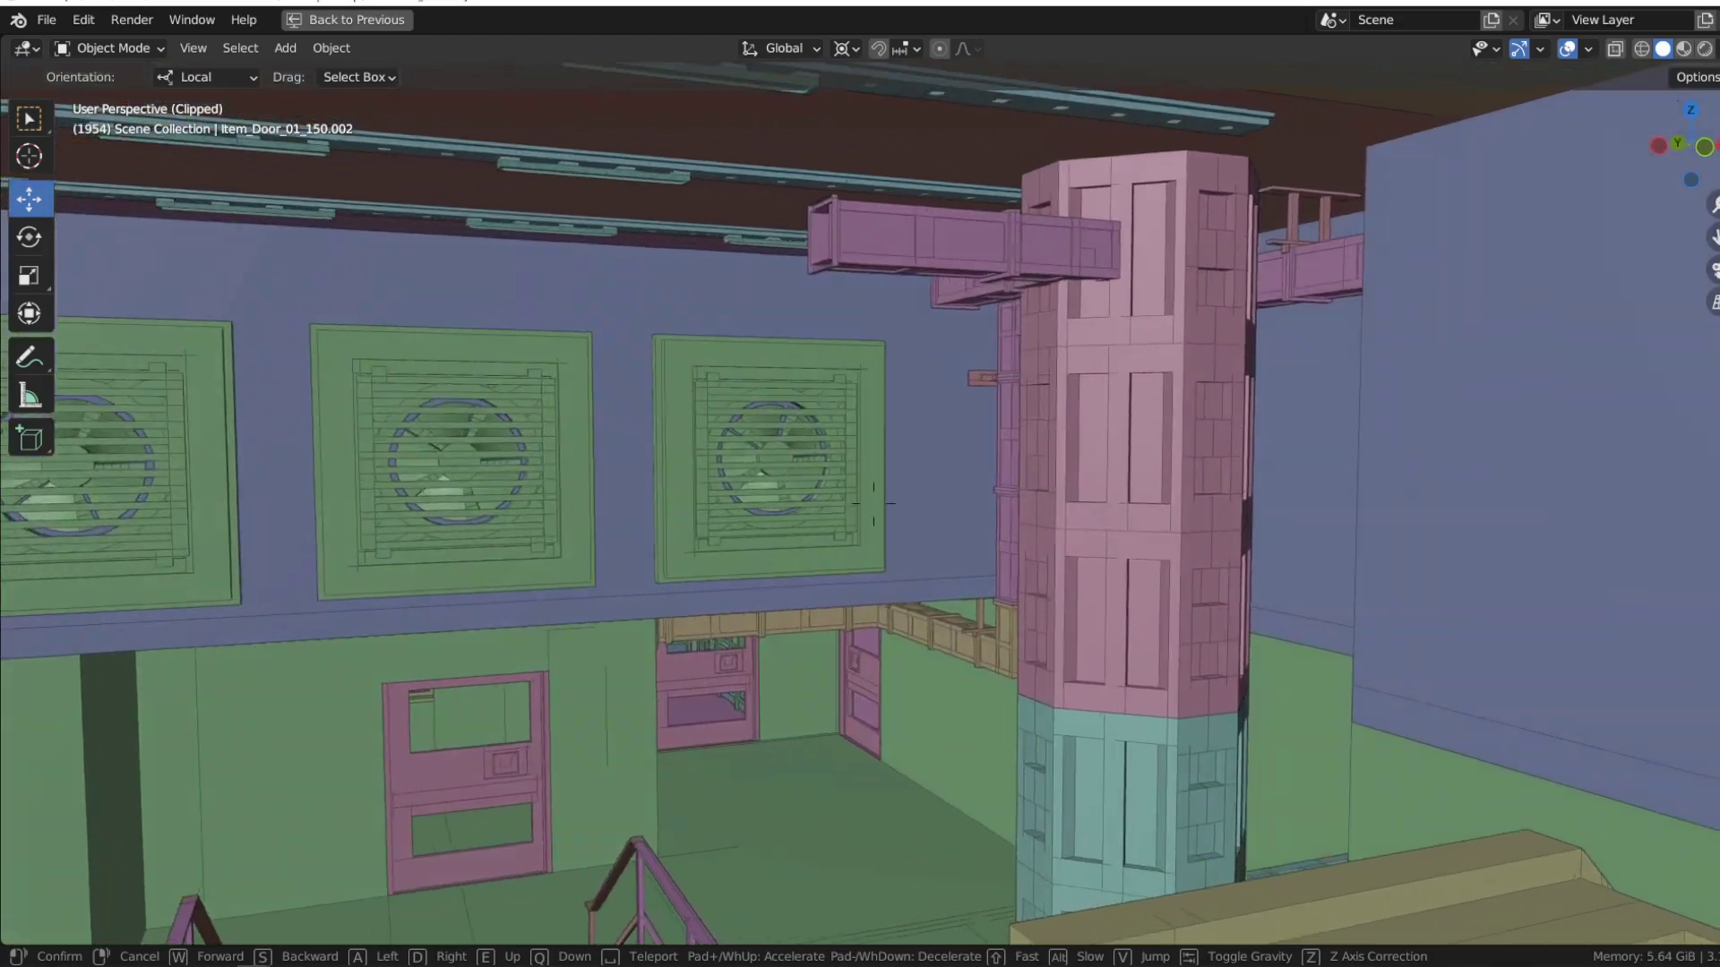
pyautogui.press('s')
pyautogui.press('w')
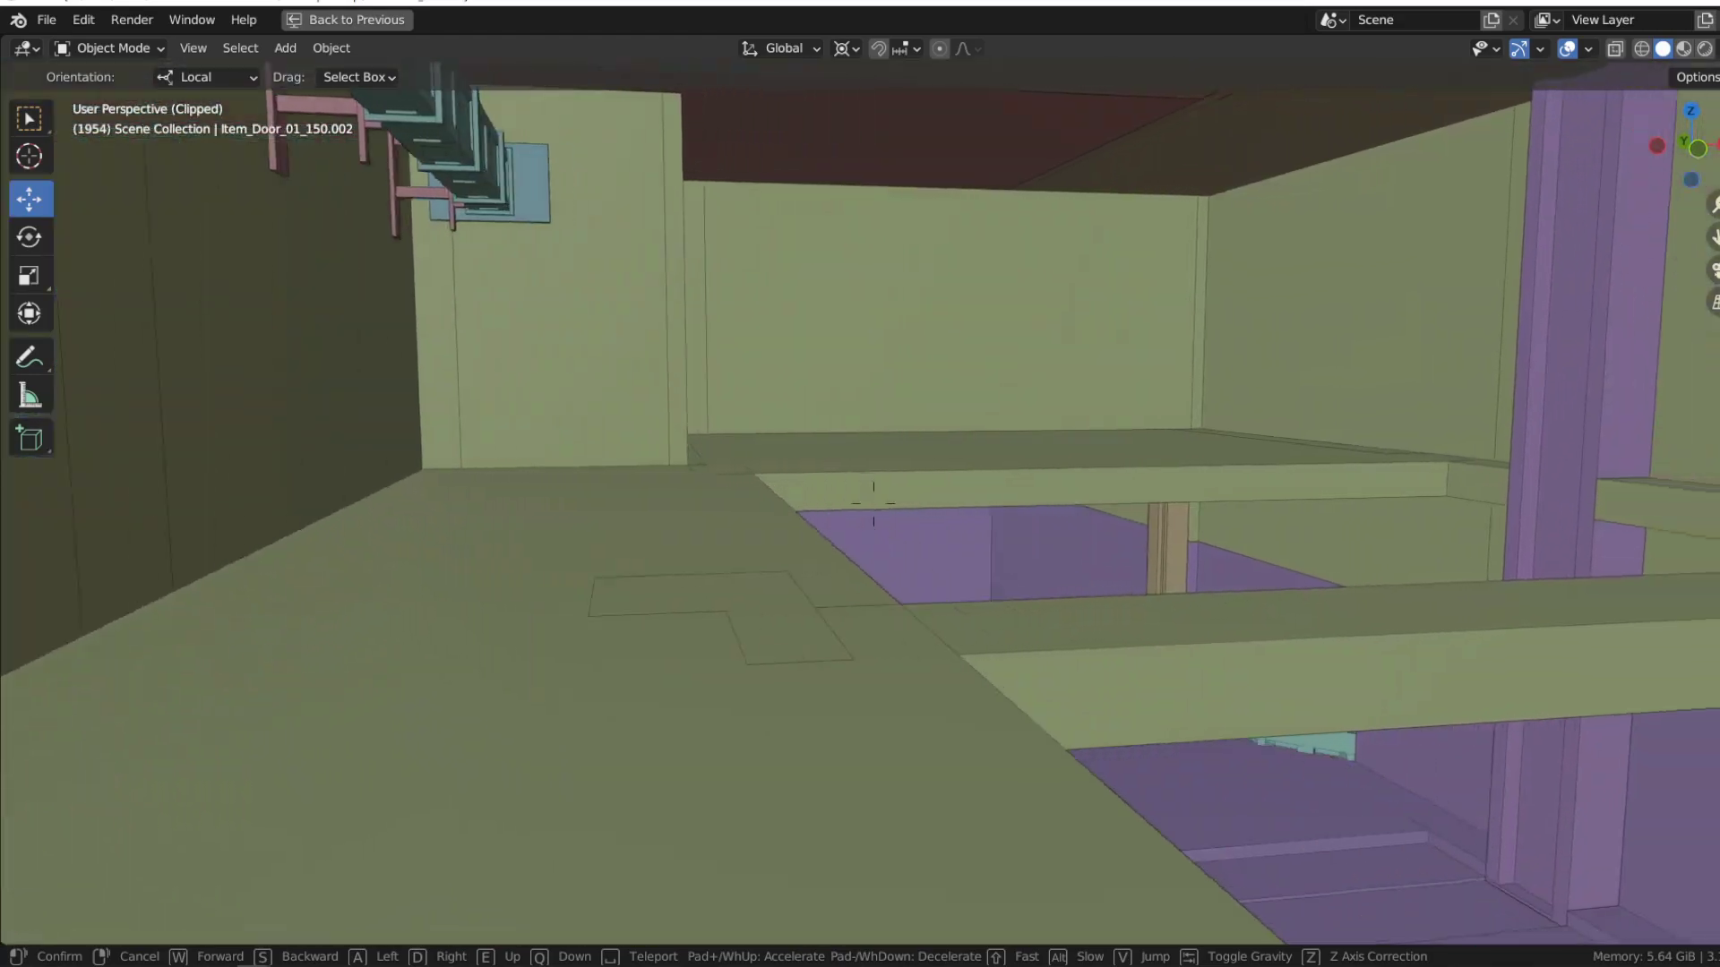
# Enter the spider-bot room, rise upstairs through the doorway, then drop to the purple bot room
pyautogui.press('s')
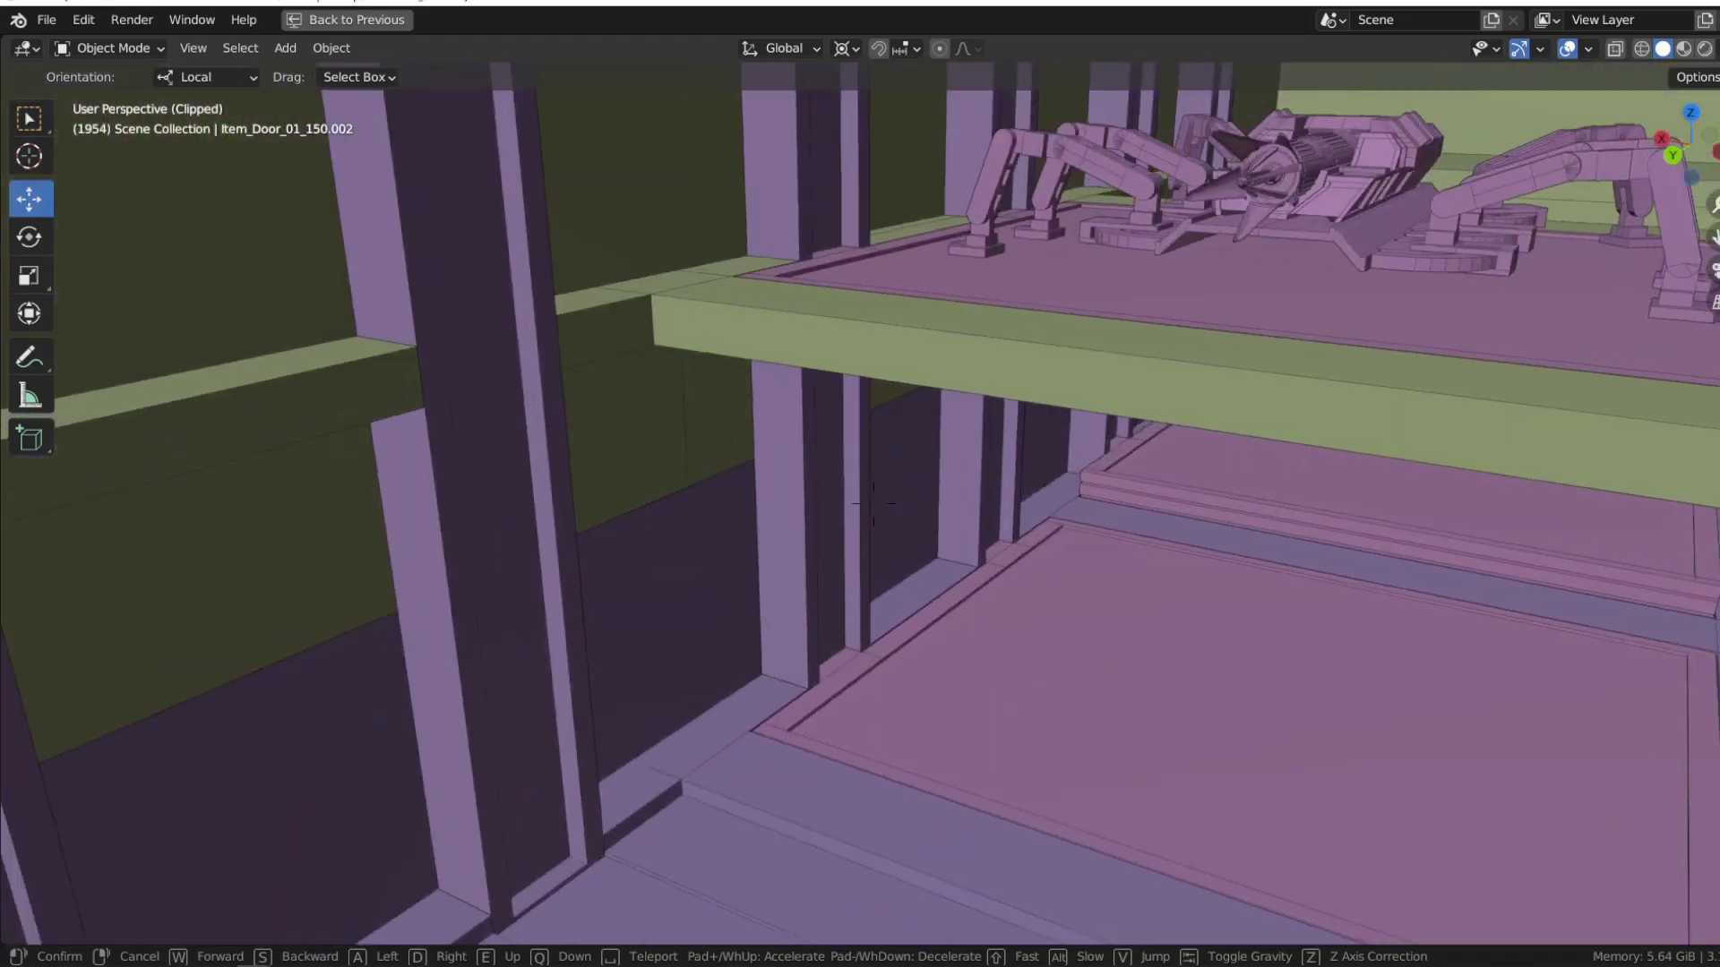
pyautogui.press('e')
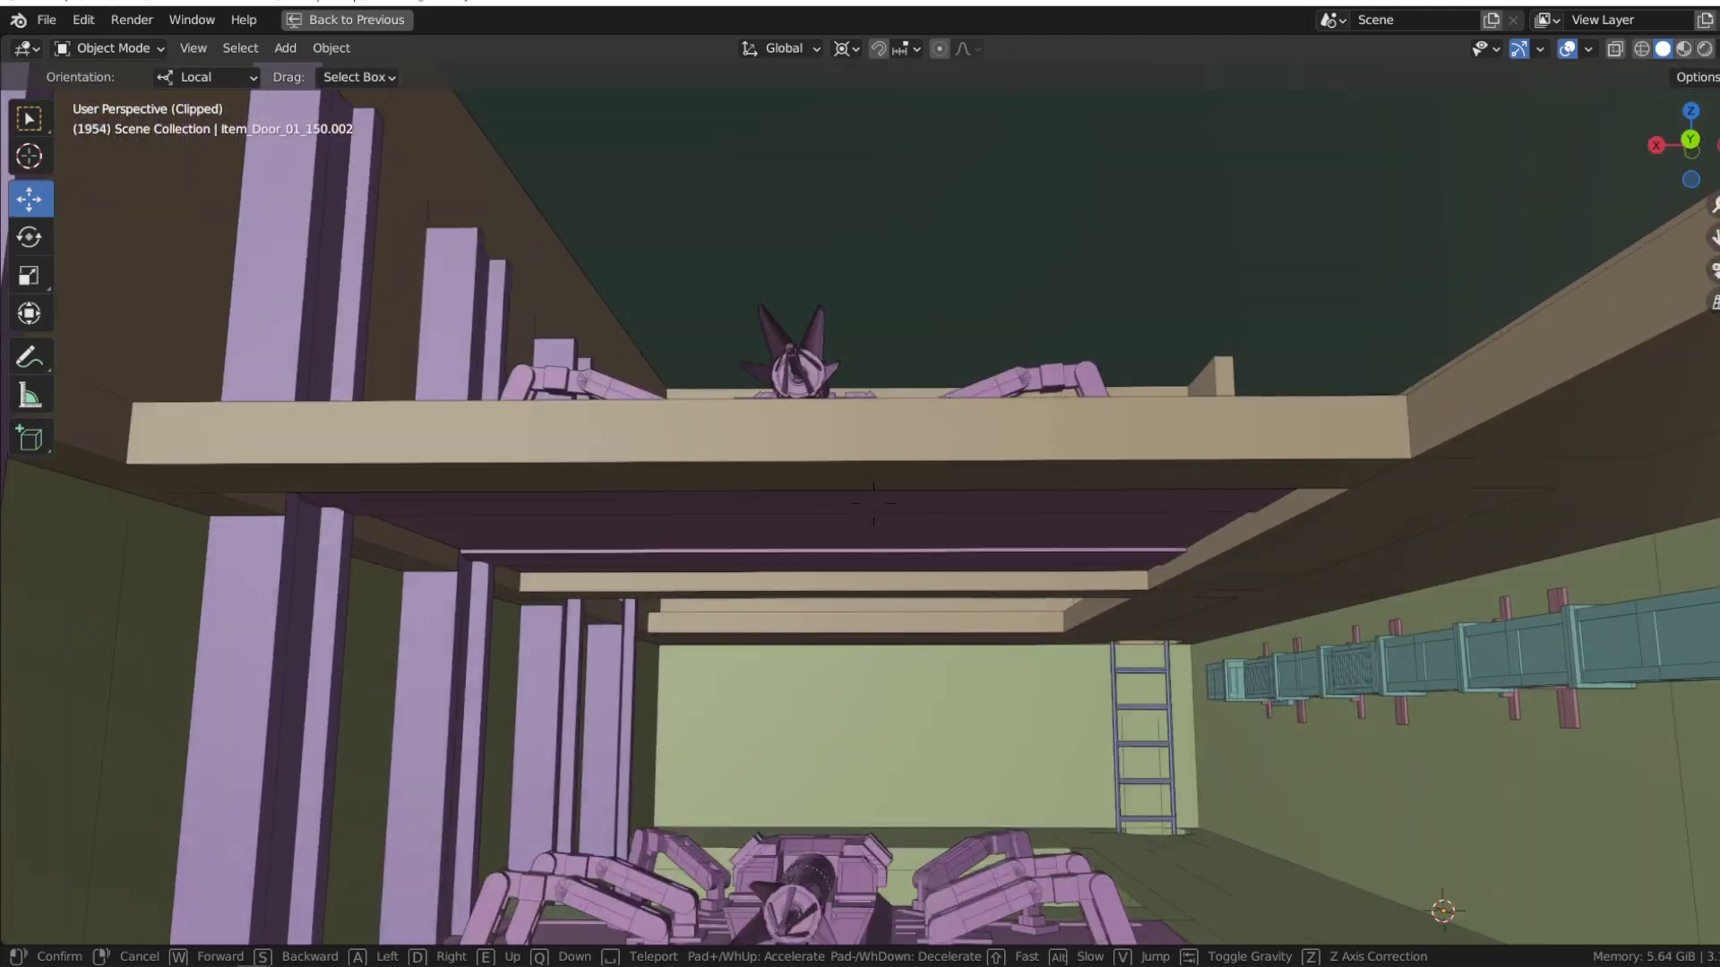
pyautogui.press('w')
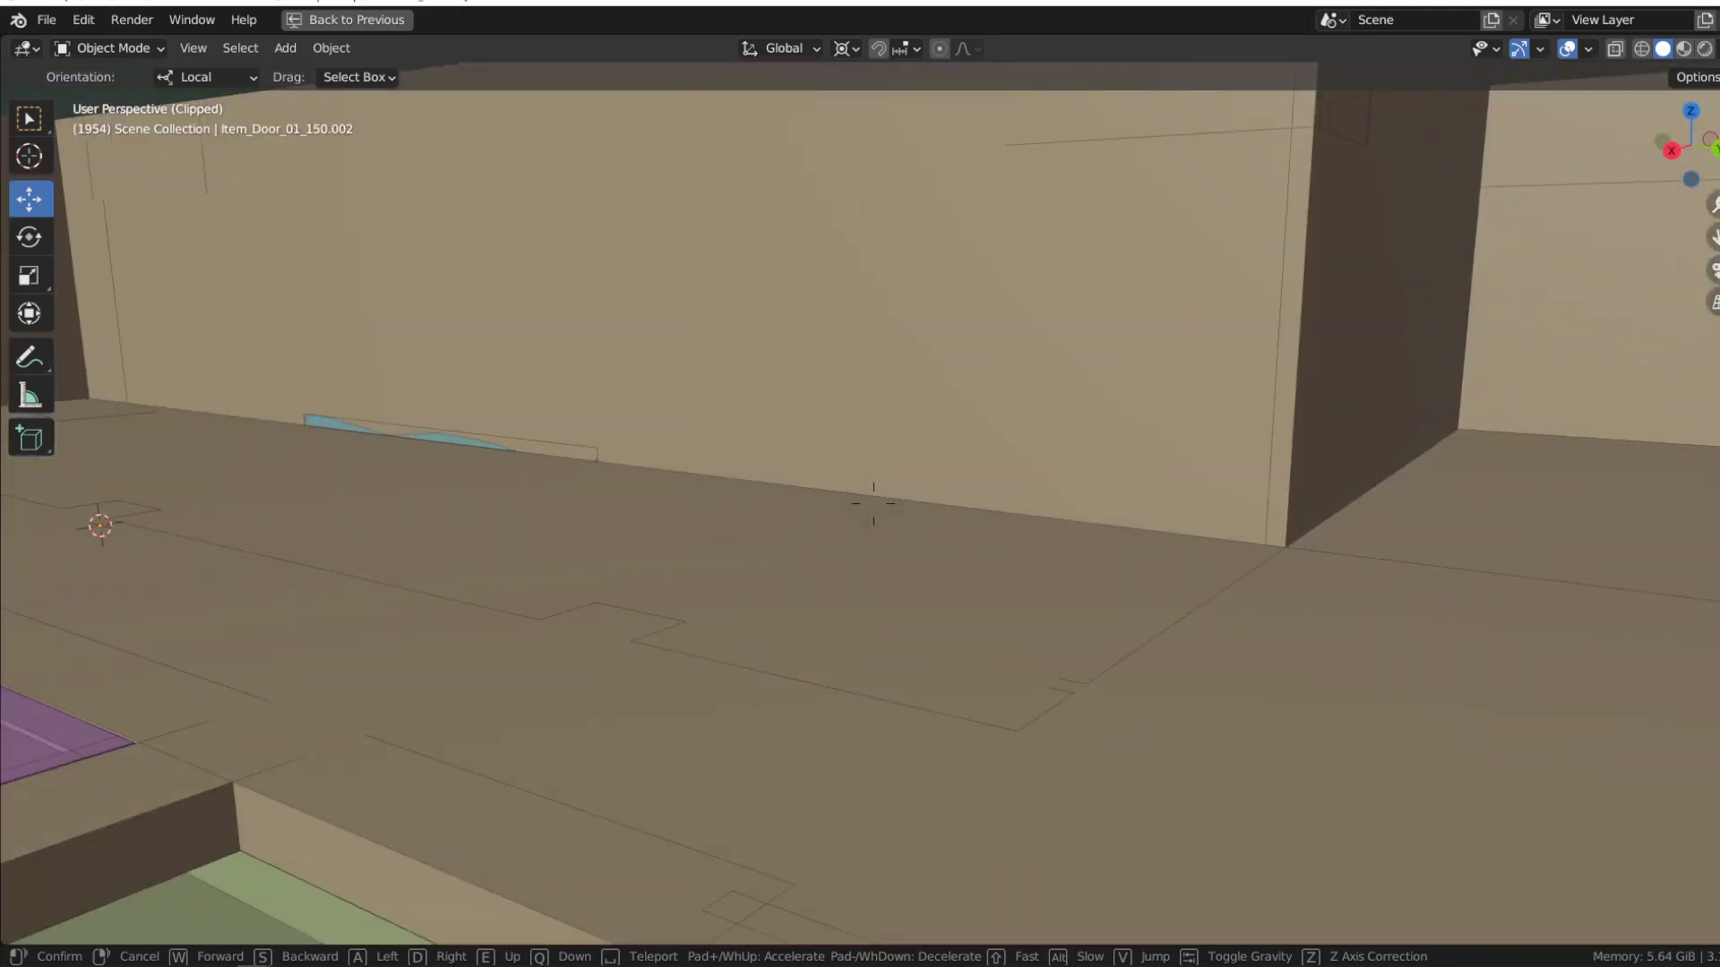
pyautogui.press('w')
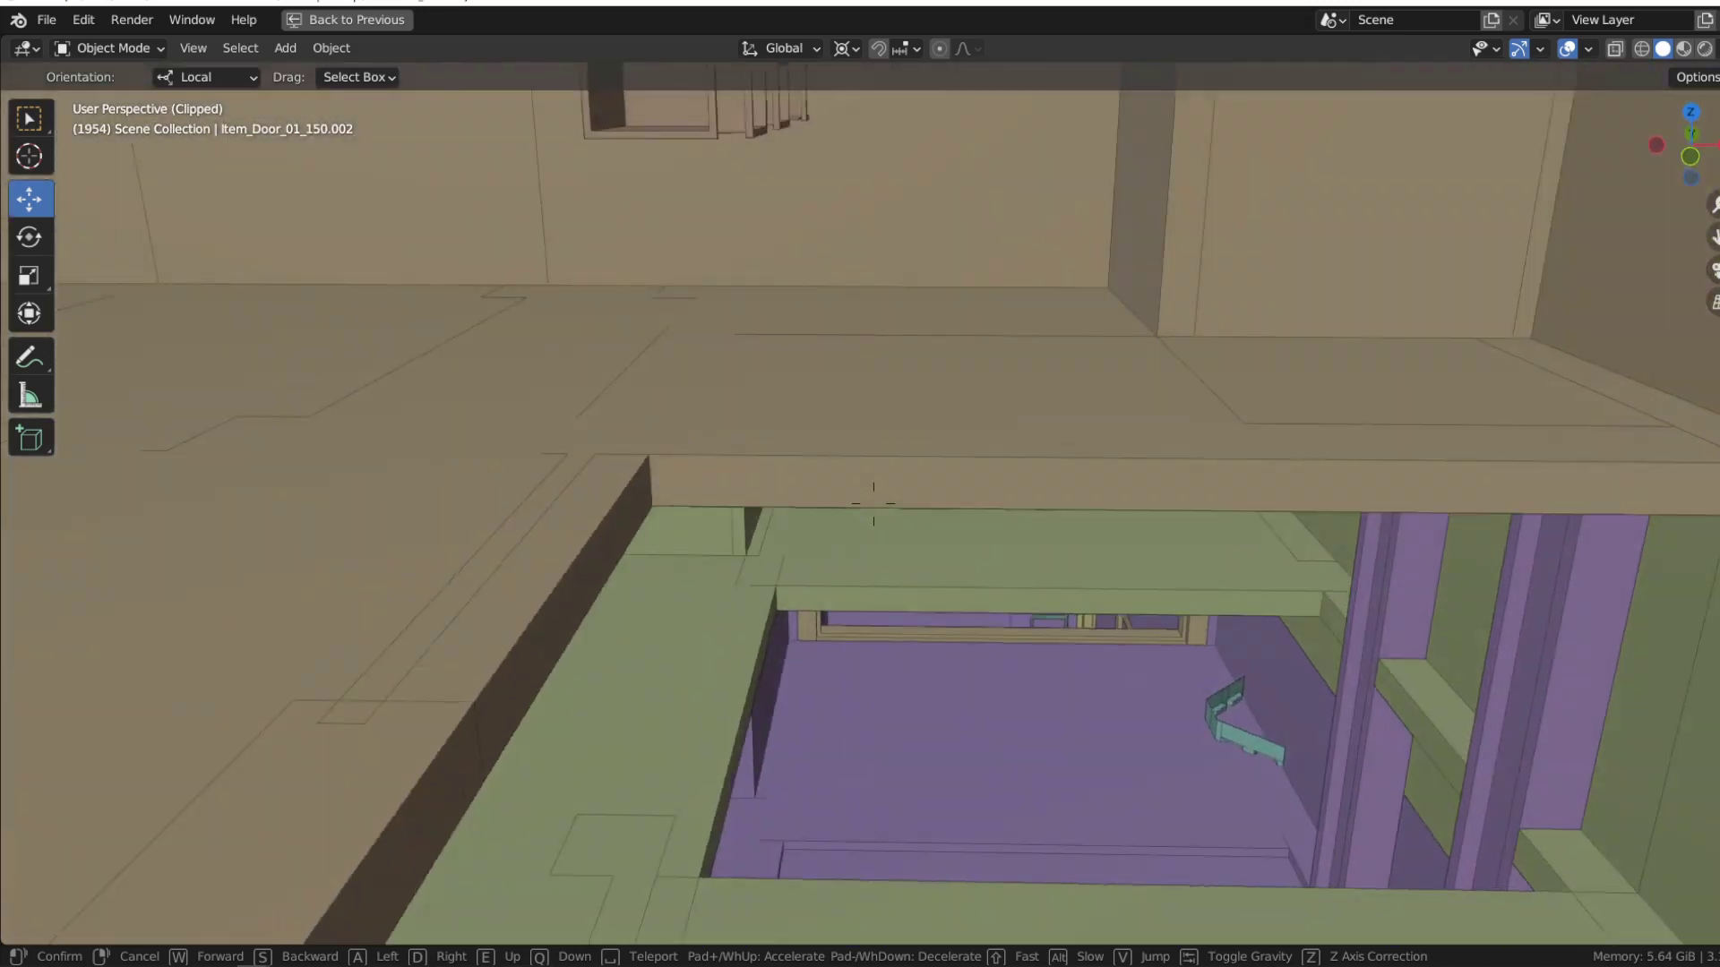
pyautogui.press('q')
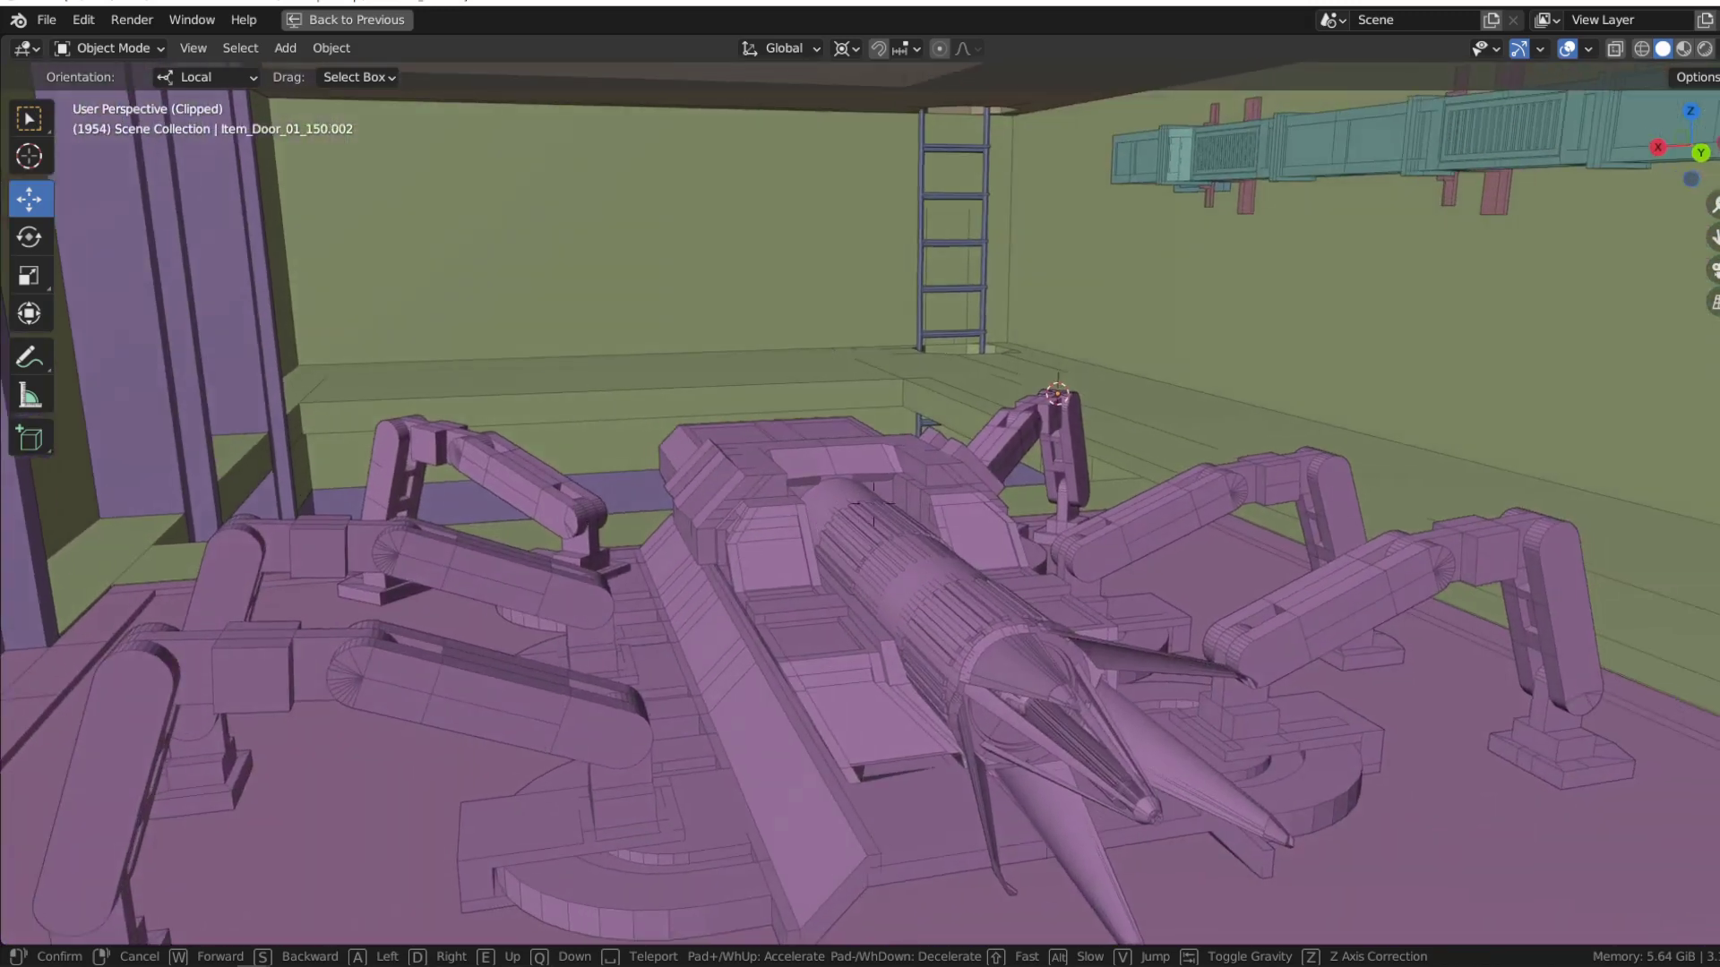
# Rise into the purple-walled room, pass through its doorway and the pink door outside
pyautogui.press('e')
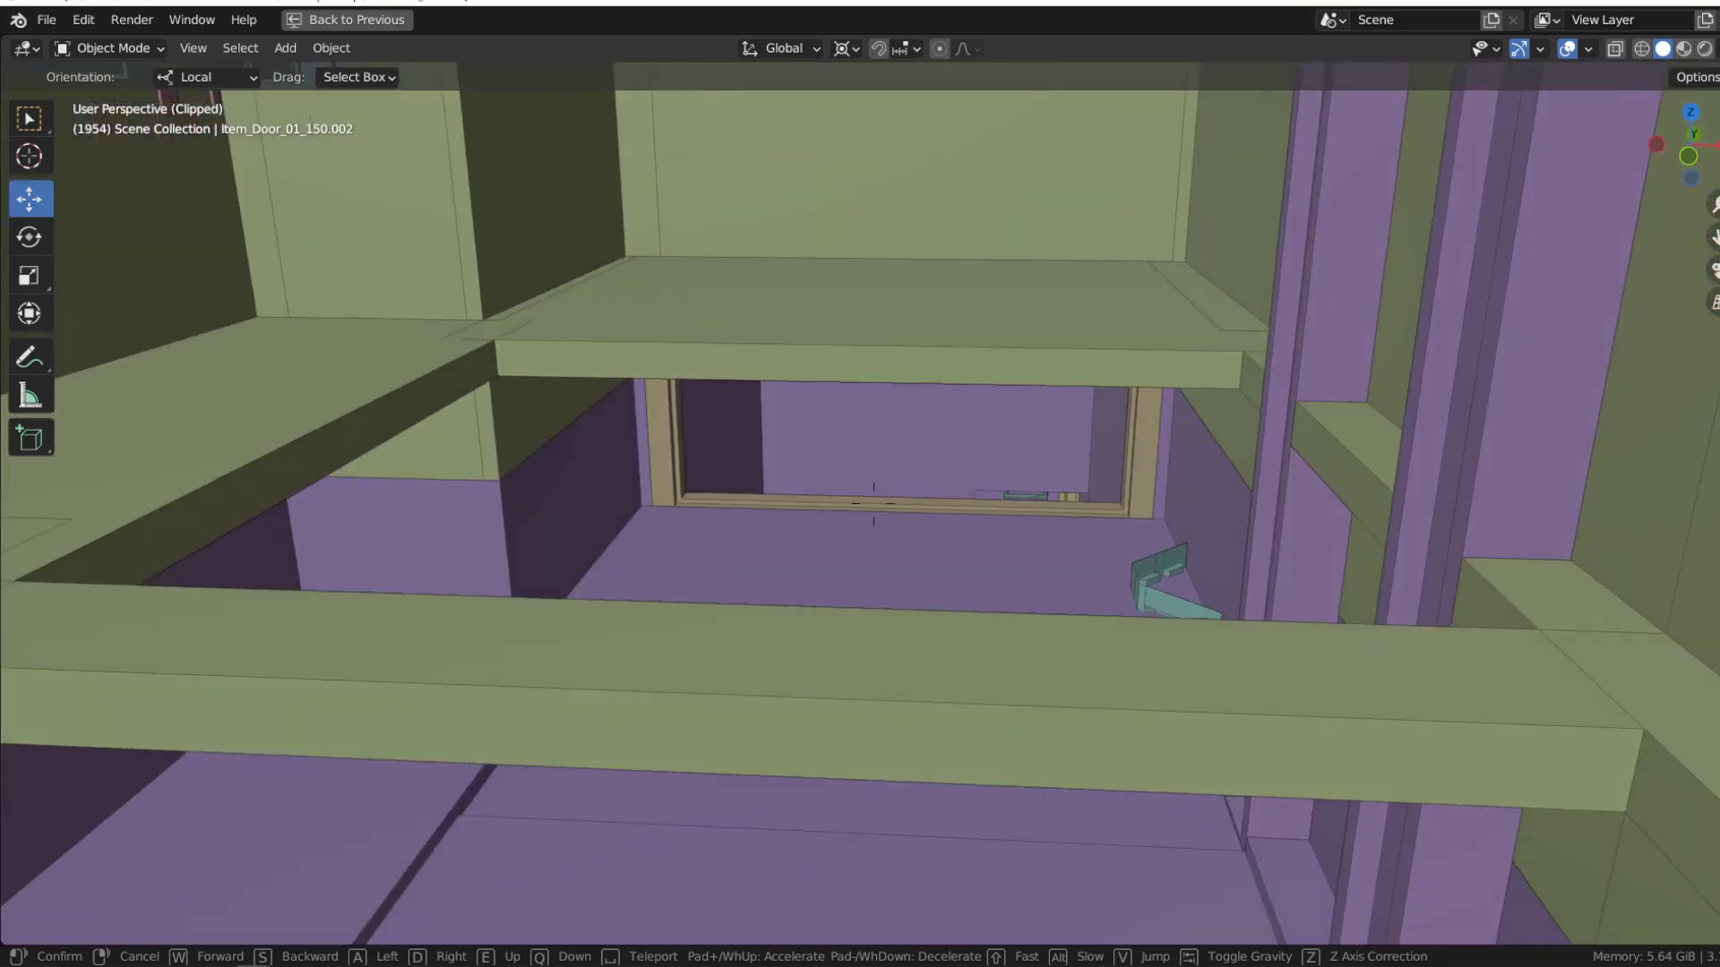
pyautogui.press('w')
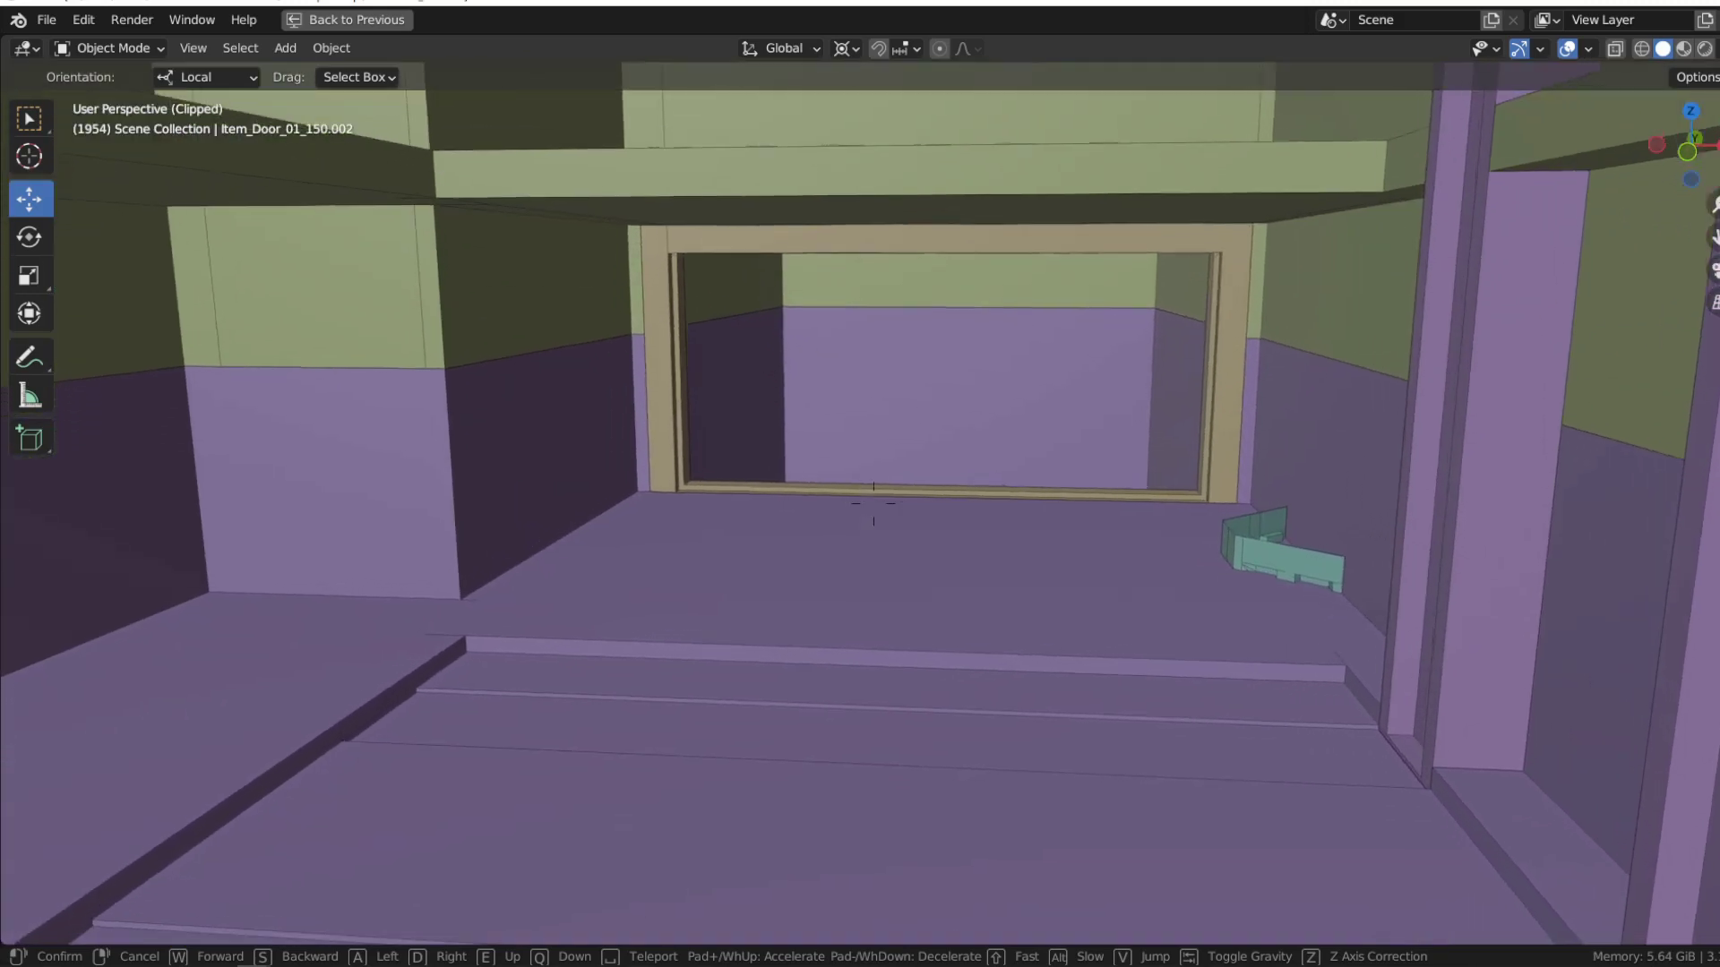
pyautogui.press('w')
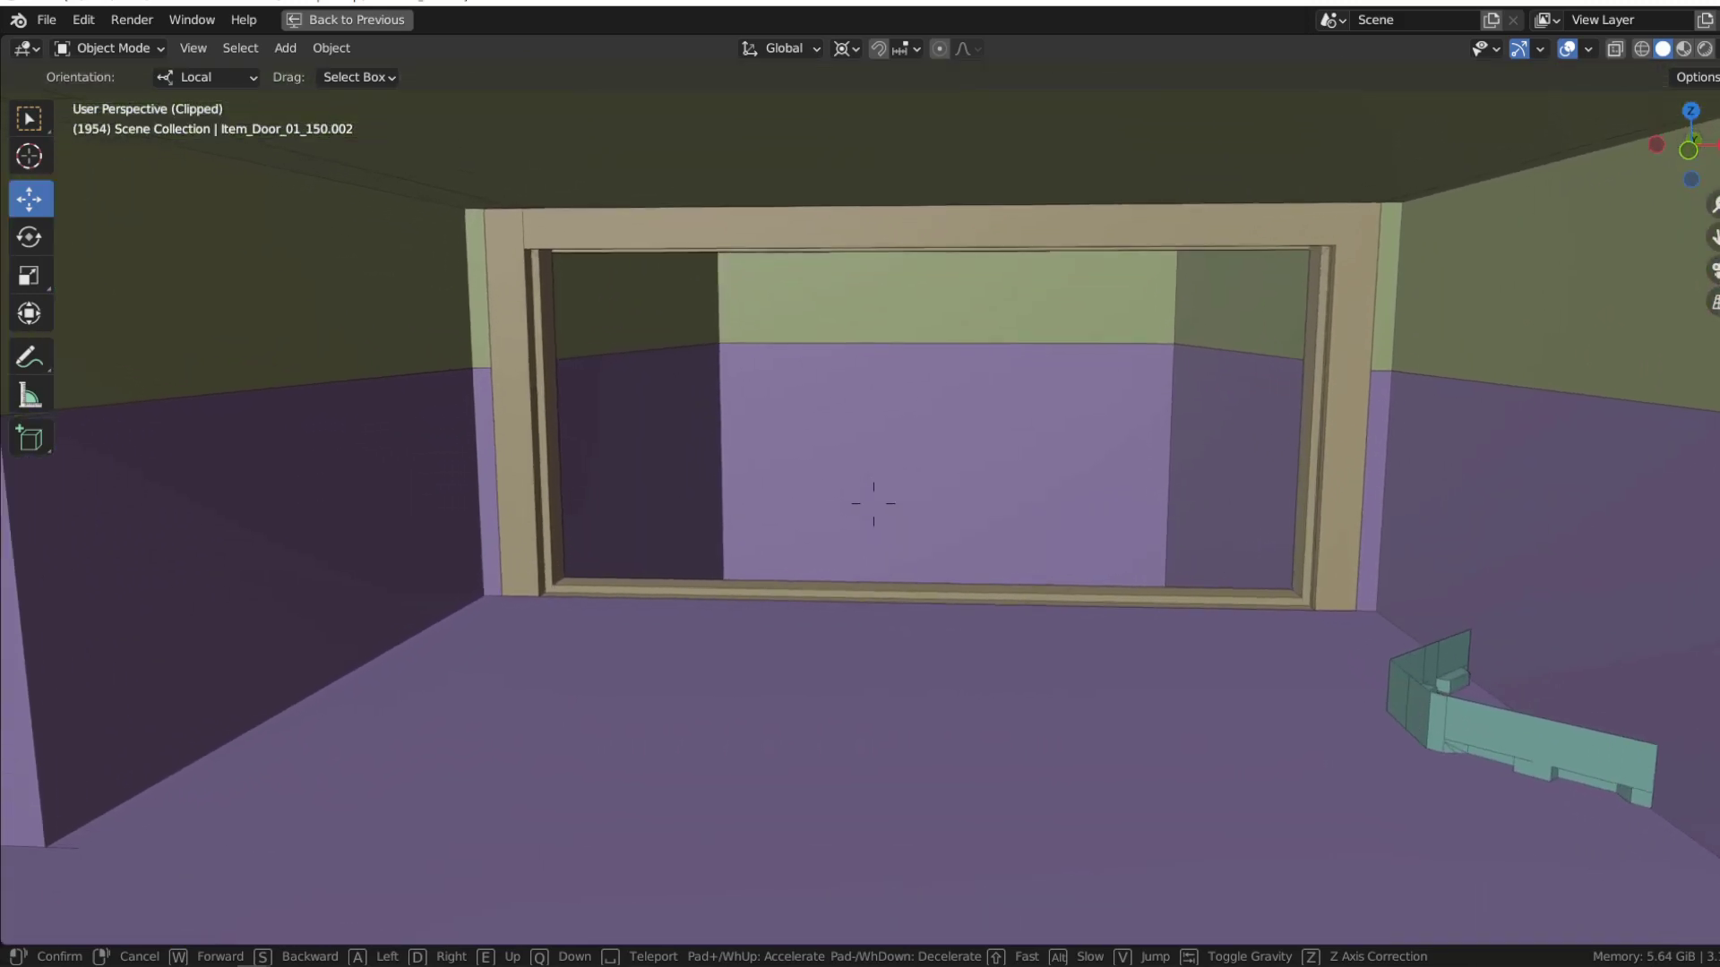
pyautogui.press('w')
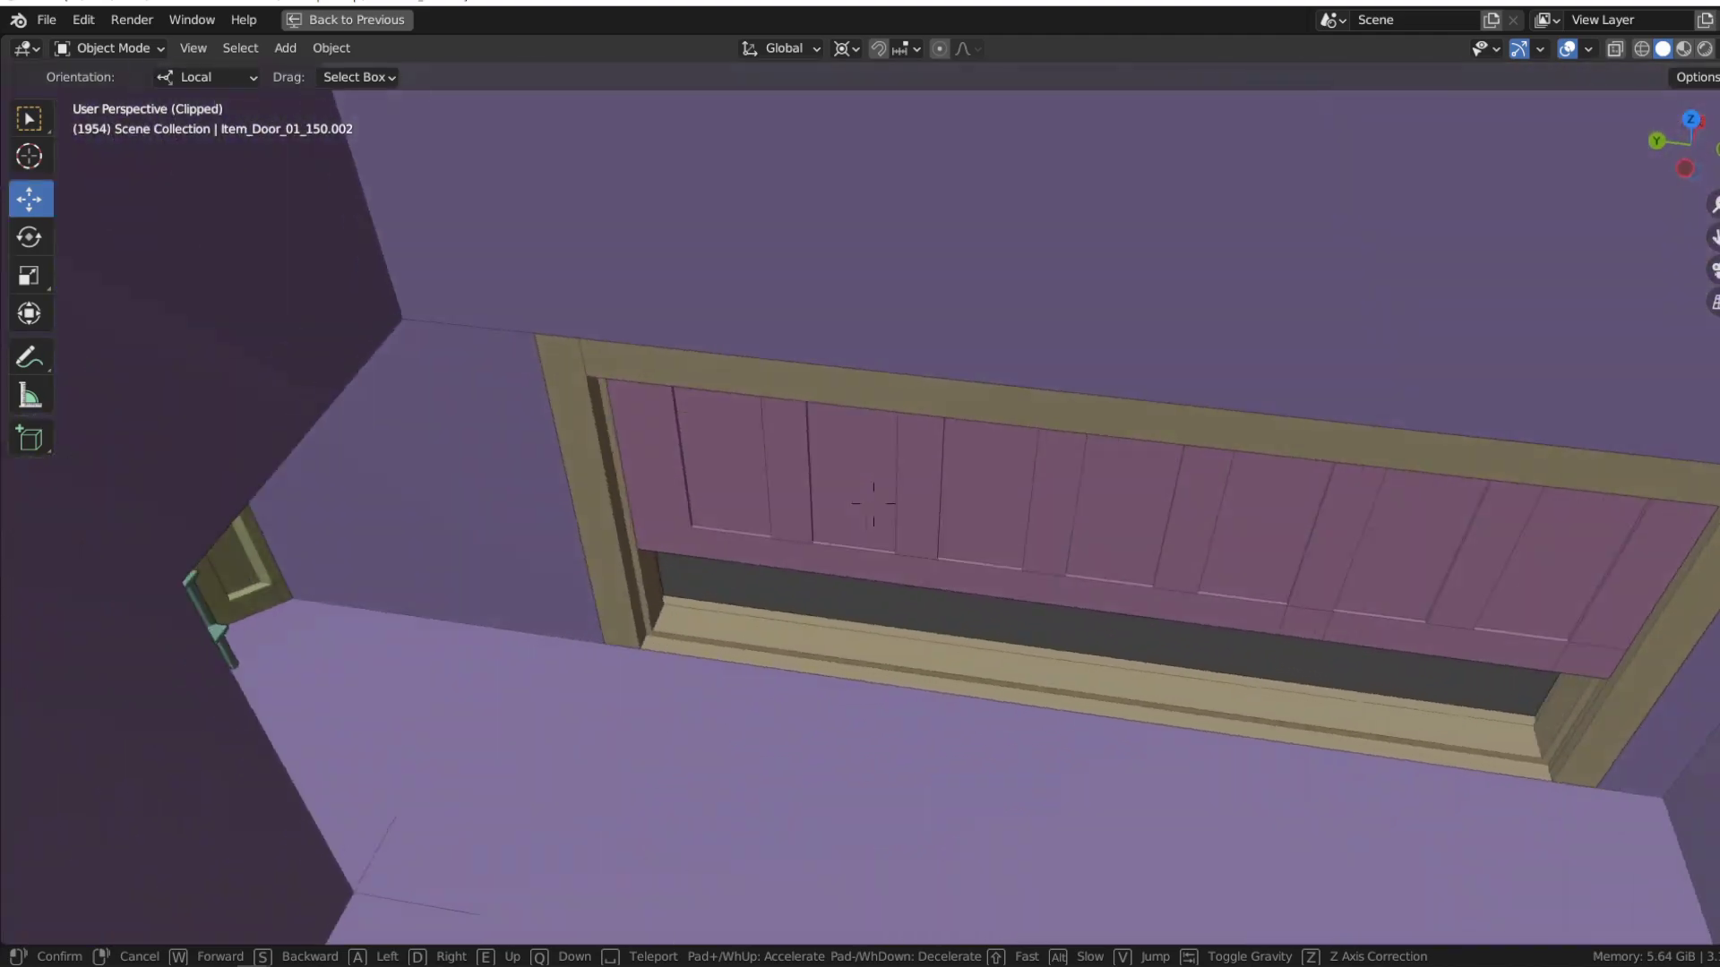
pyautogui.press('w')
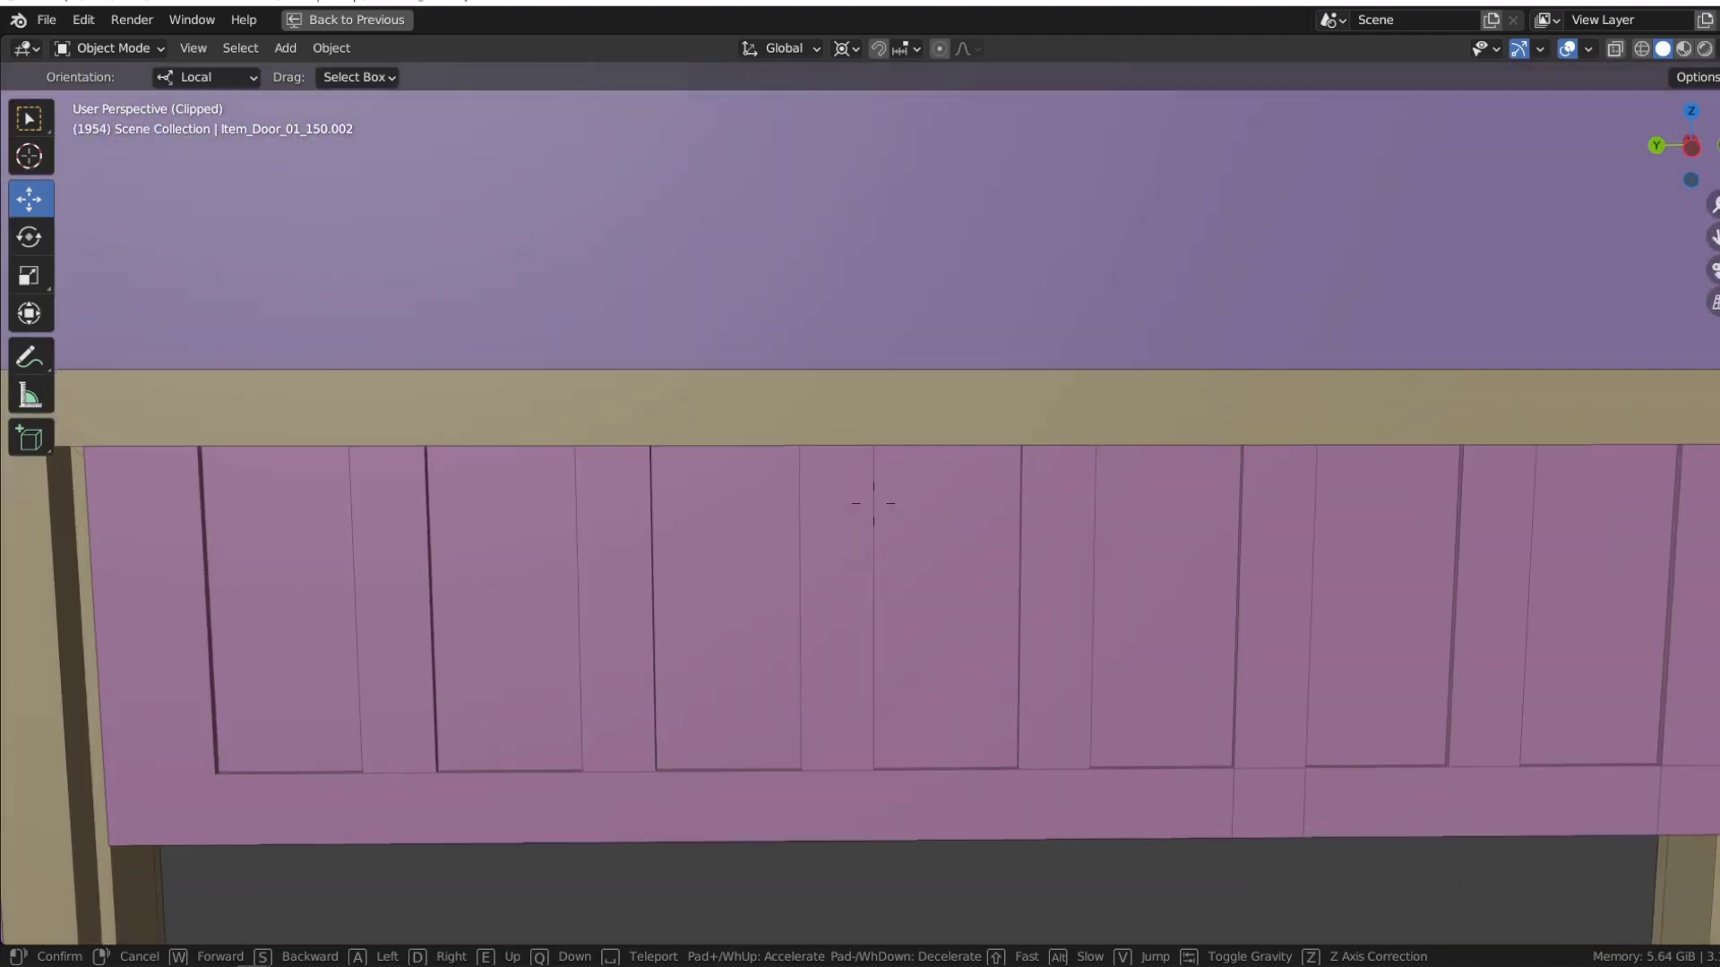
pyautogui.press('s')
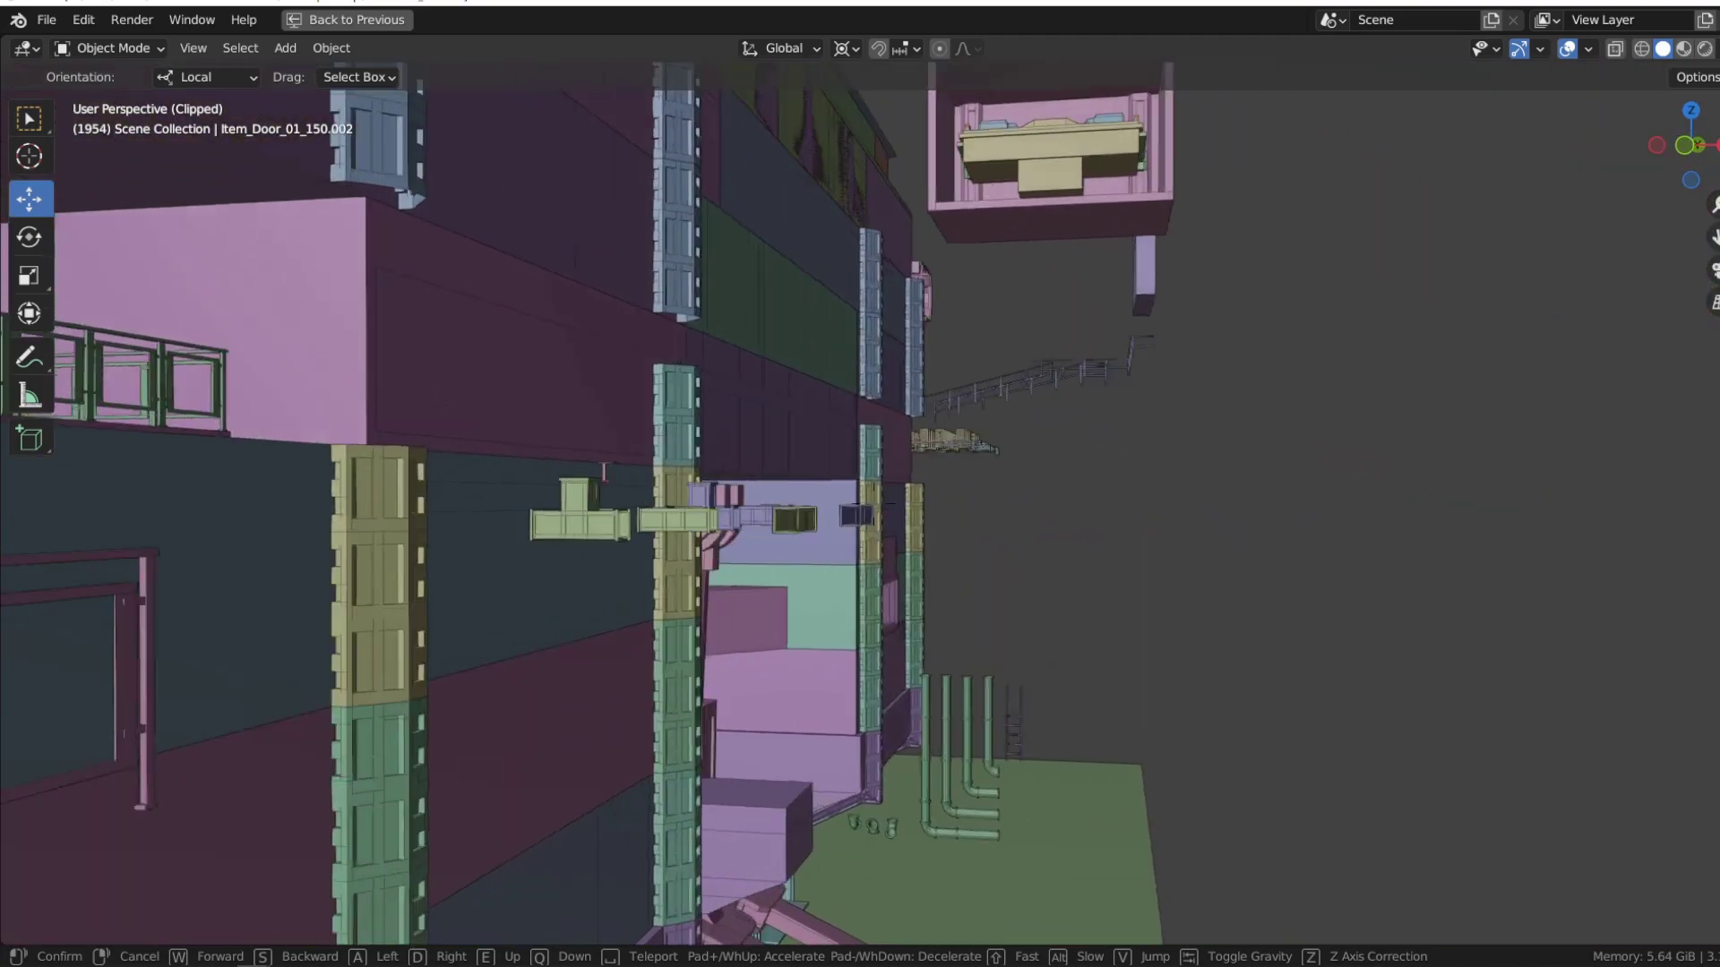
# Pass the pink machinery into the hangar, then weave past the ladder and monitor into the railing room
pyautogui.press('w')
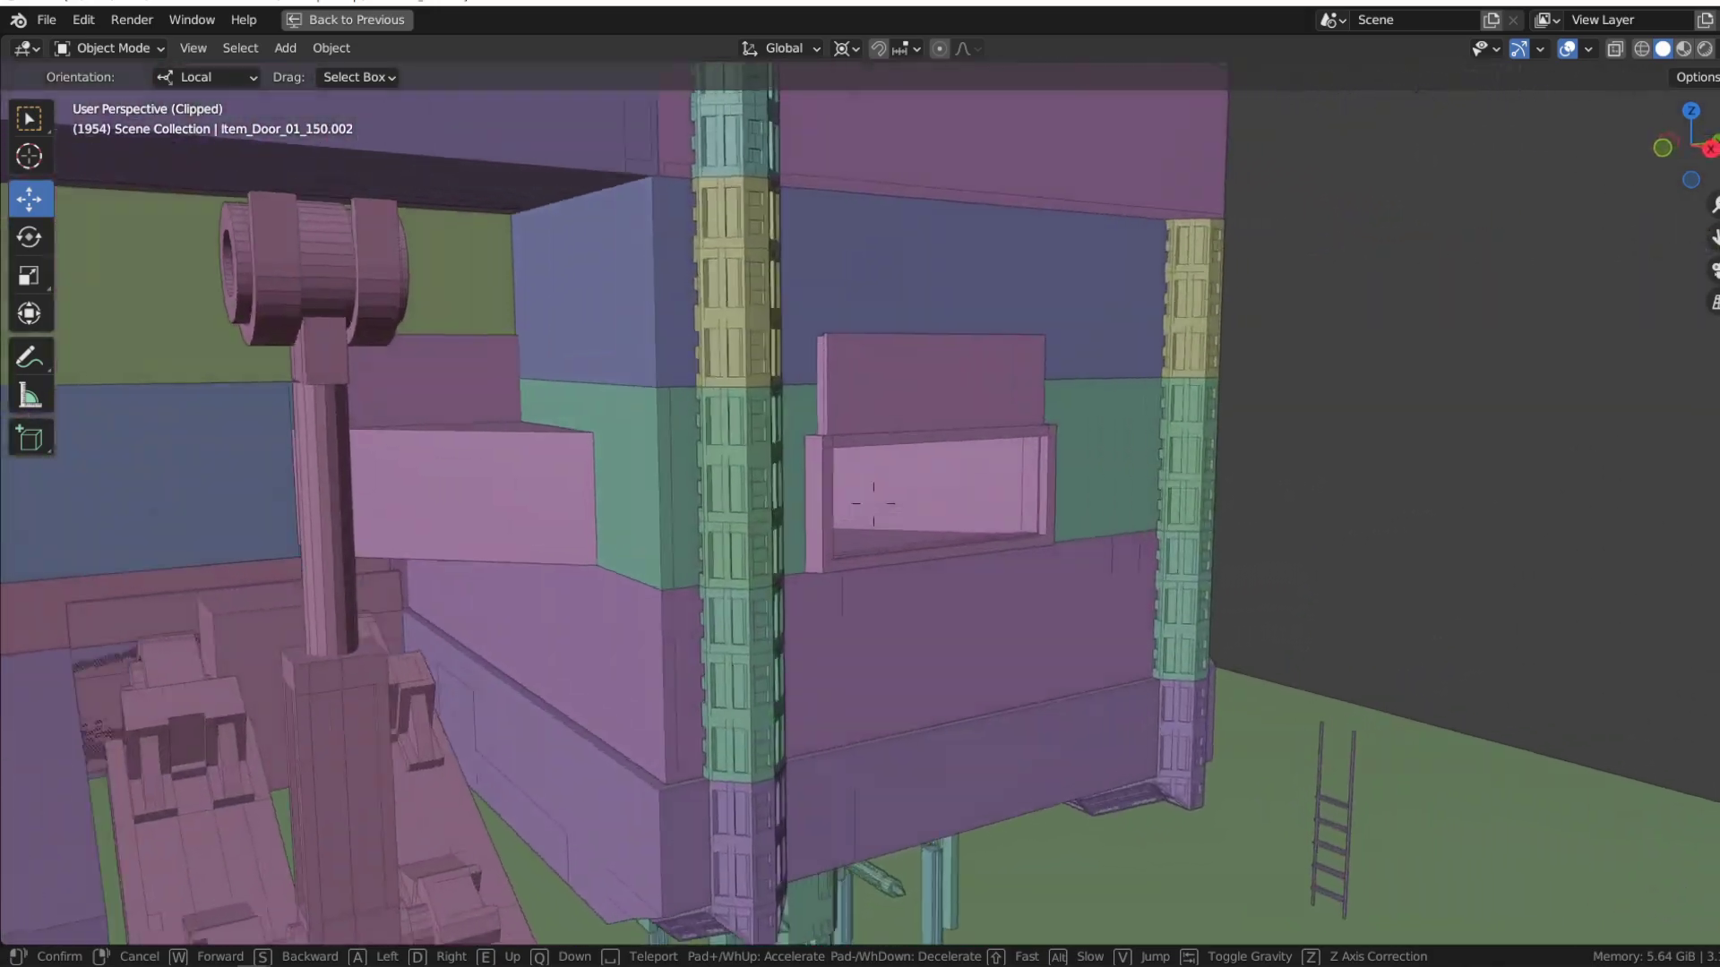
pyautogui.press('w')
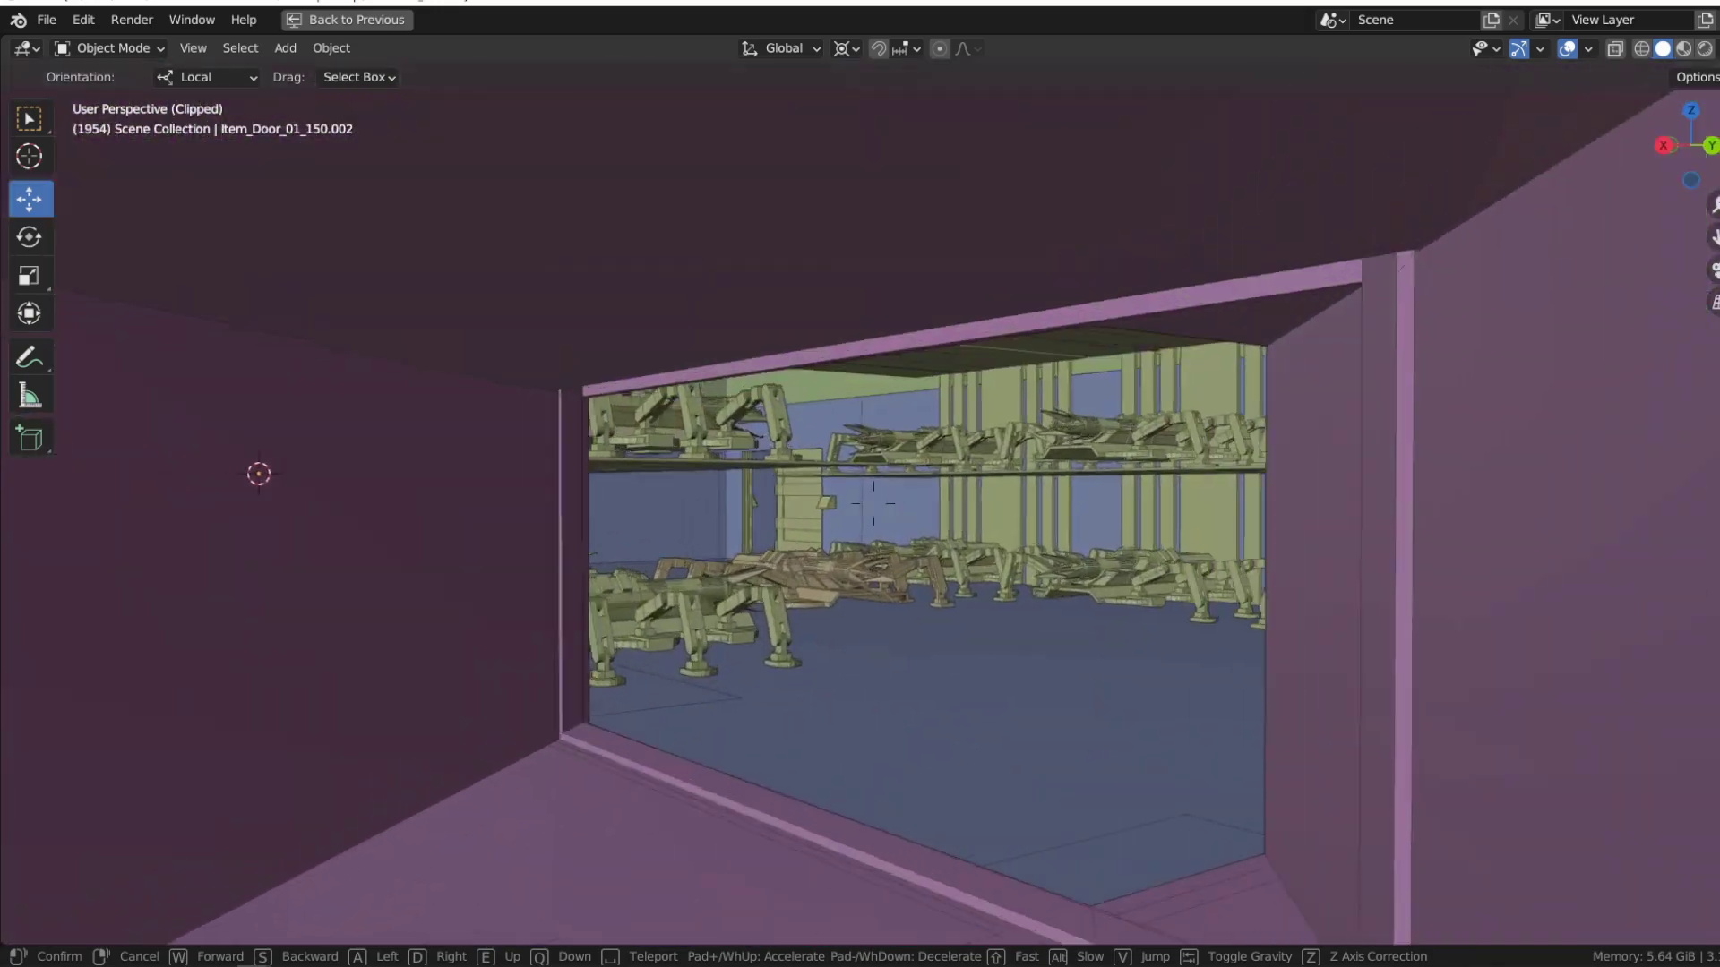
pyautogui.press('w')
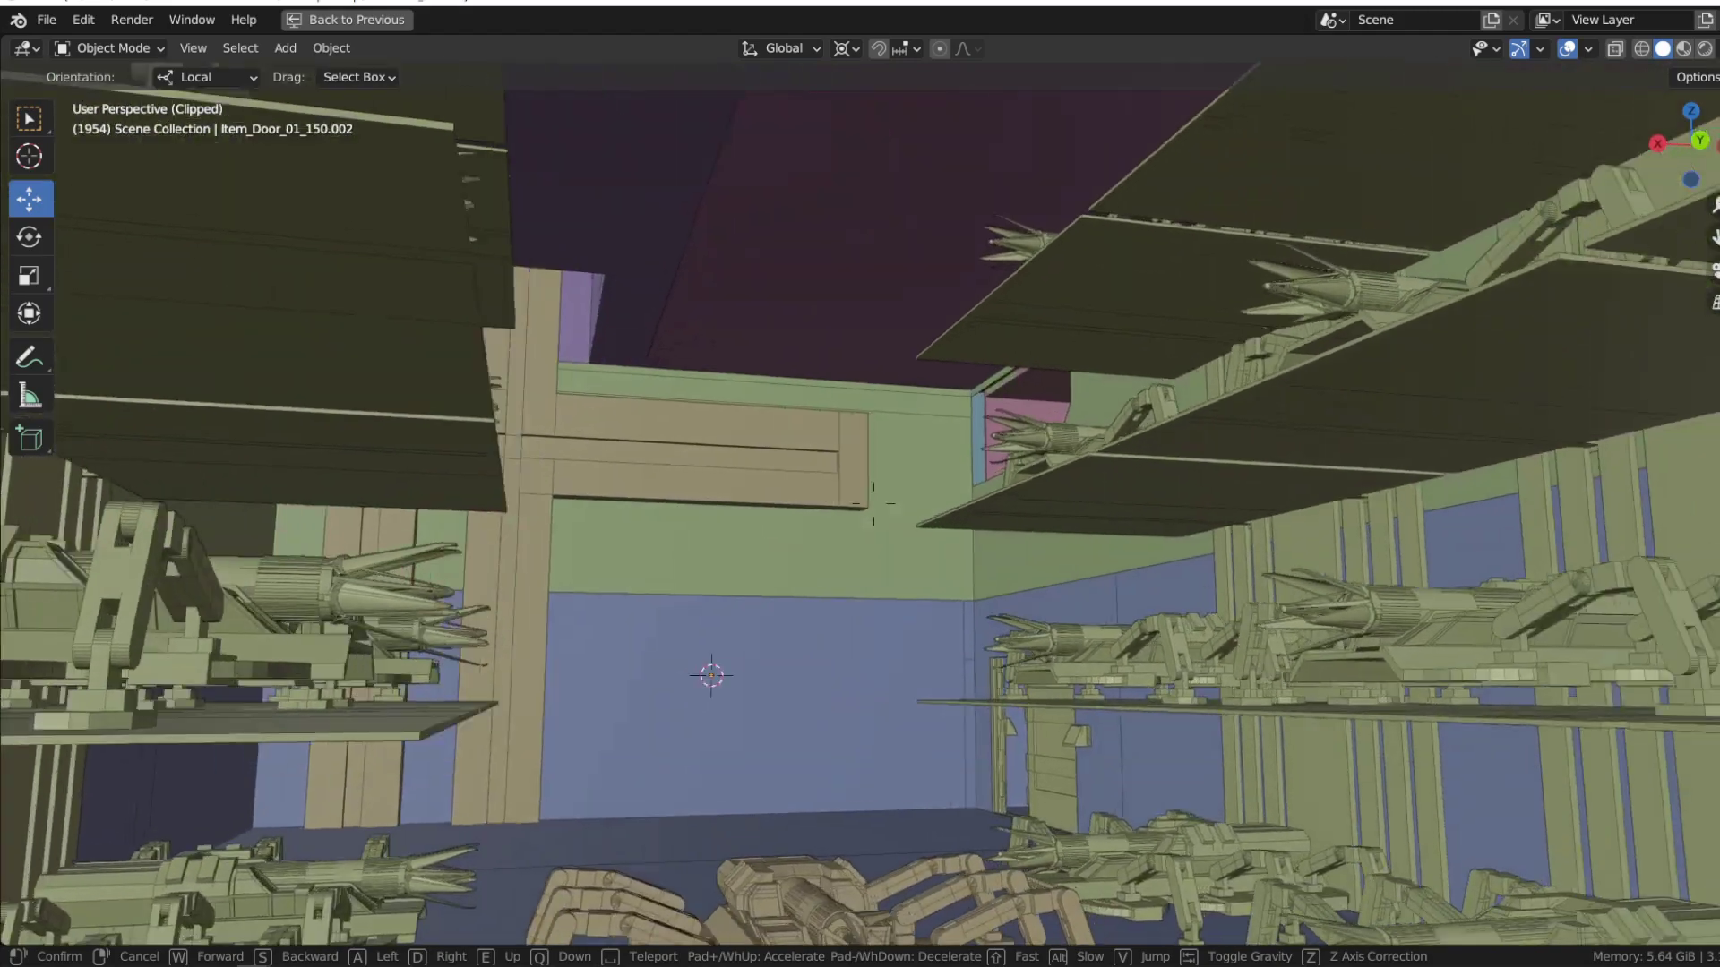
pyautogui.press('w')
pyautogui.press('w')
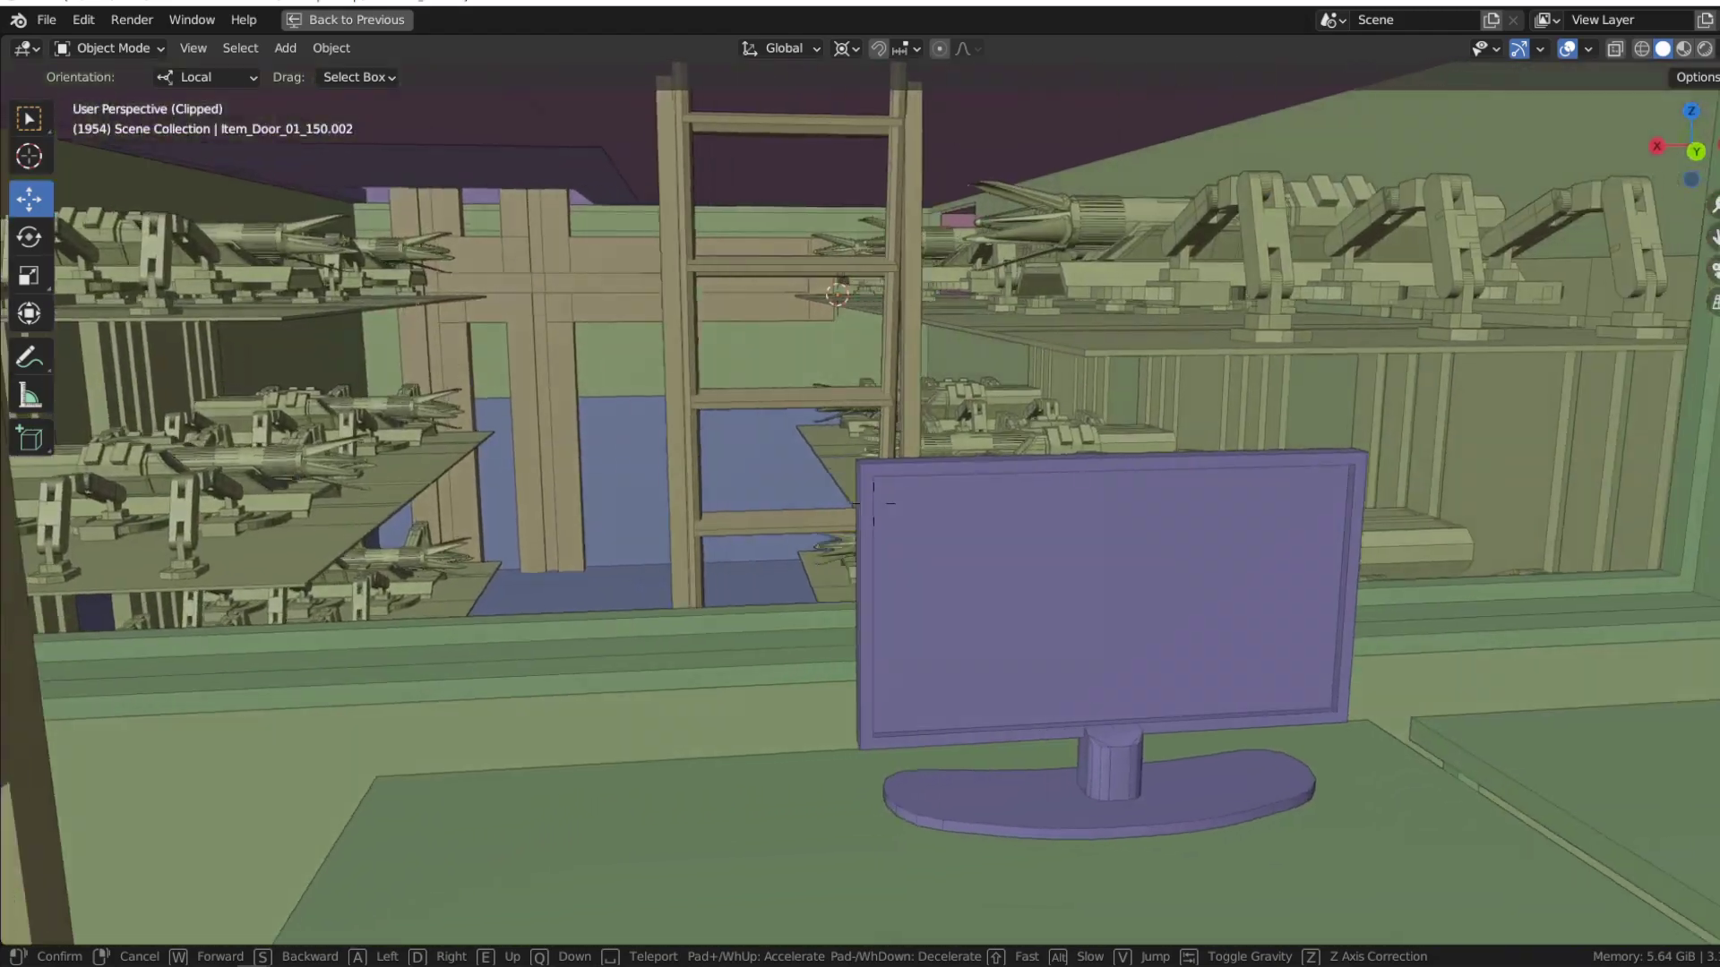
pyautogui.press('w')
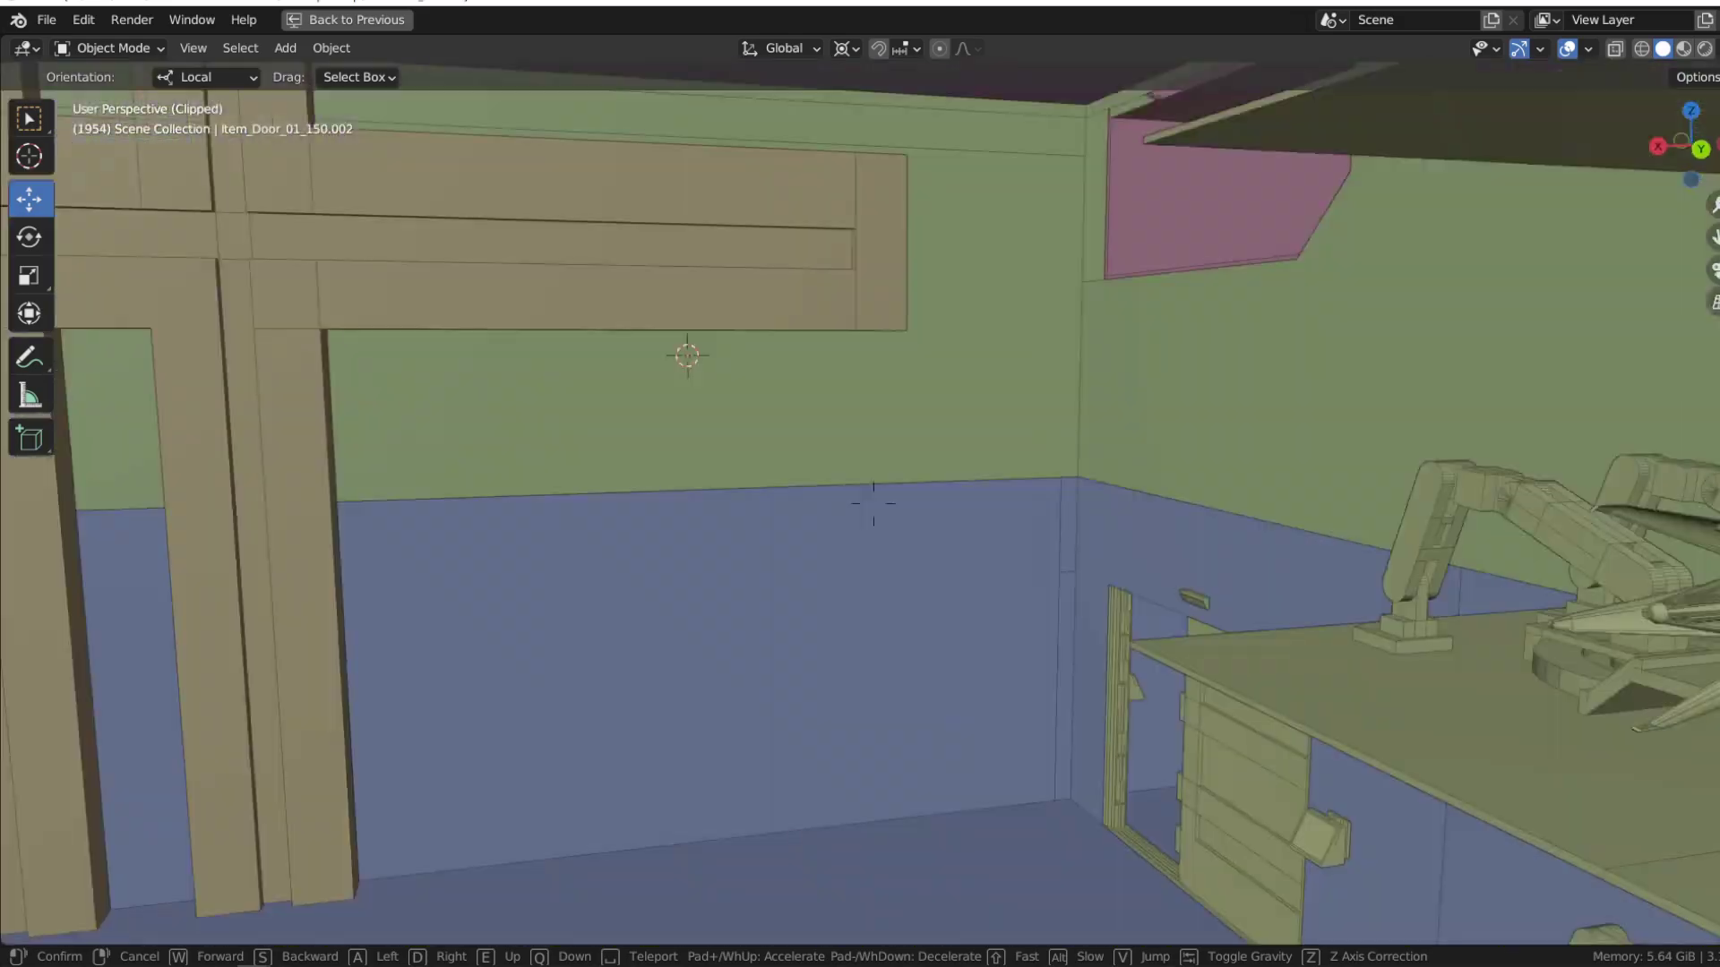
pyautogui.press('w')
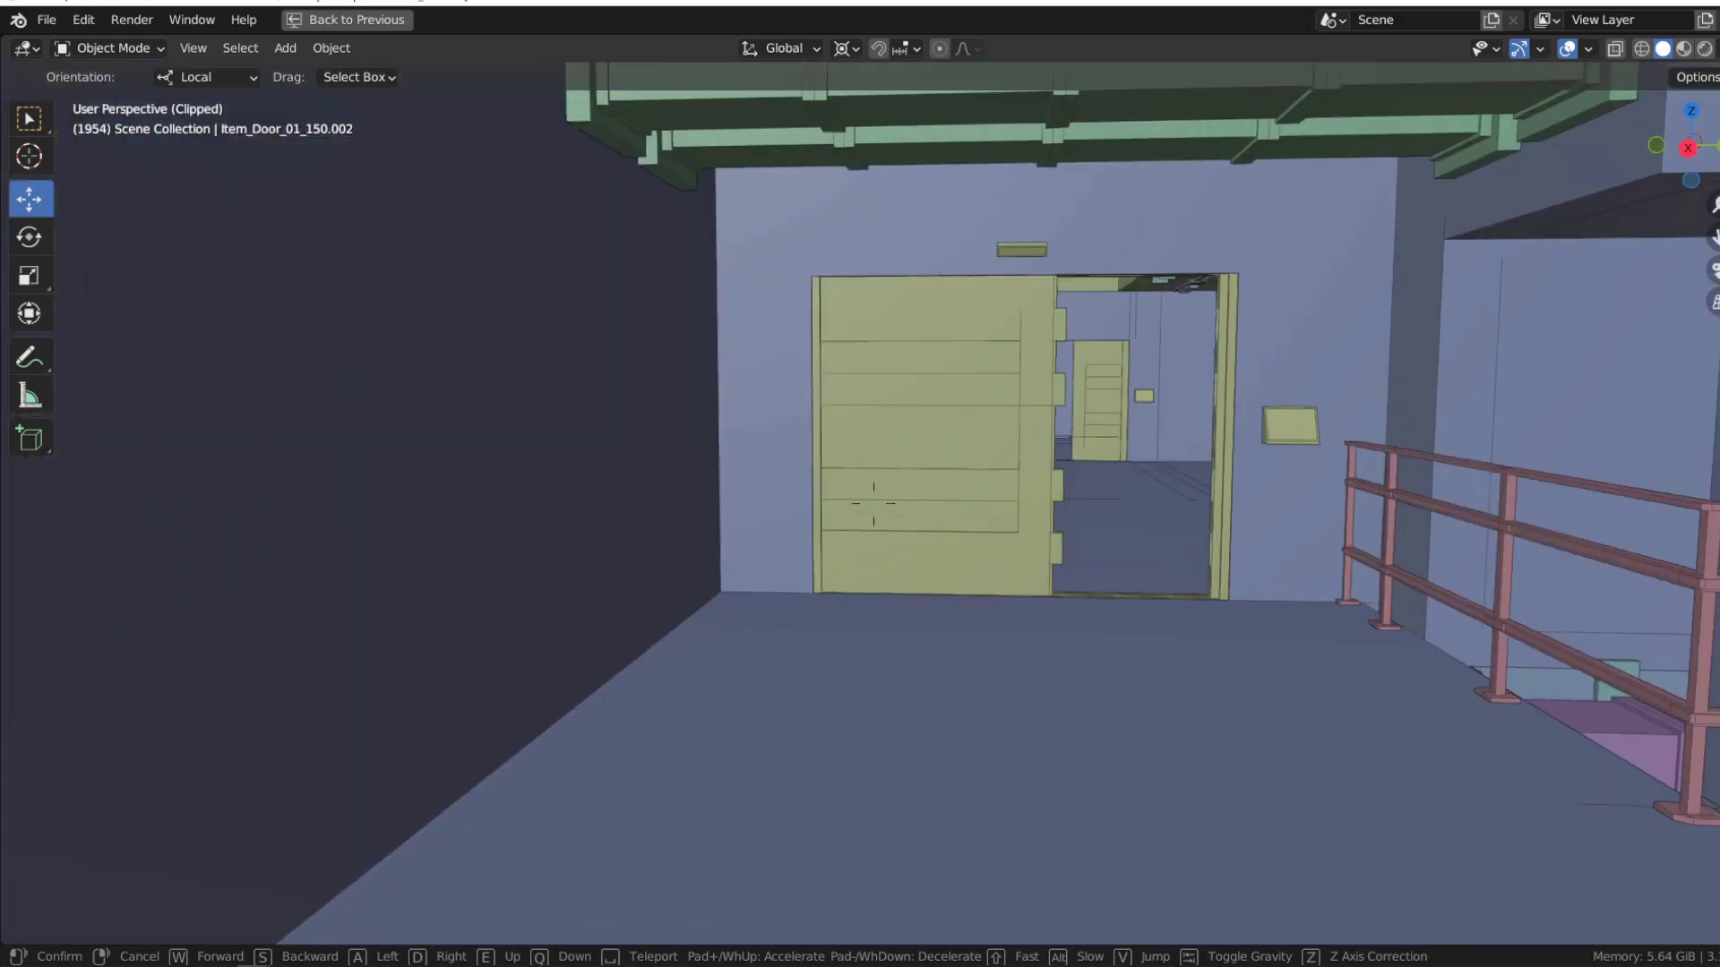
# Walk past the railing through the lit hall, then through the beige wall and pink door
pyautogui.press('w')
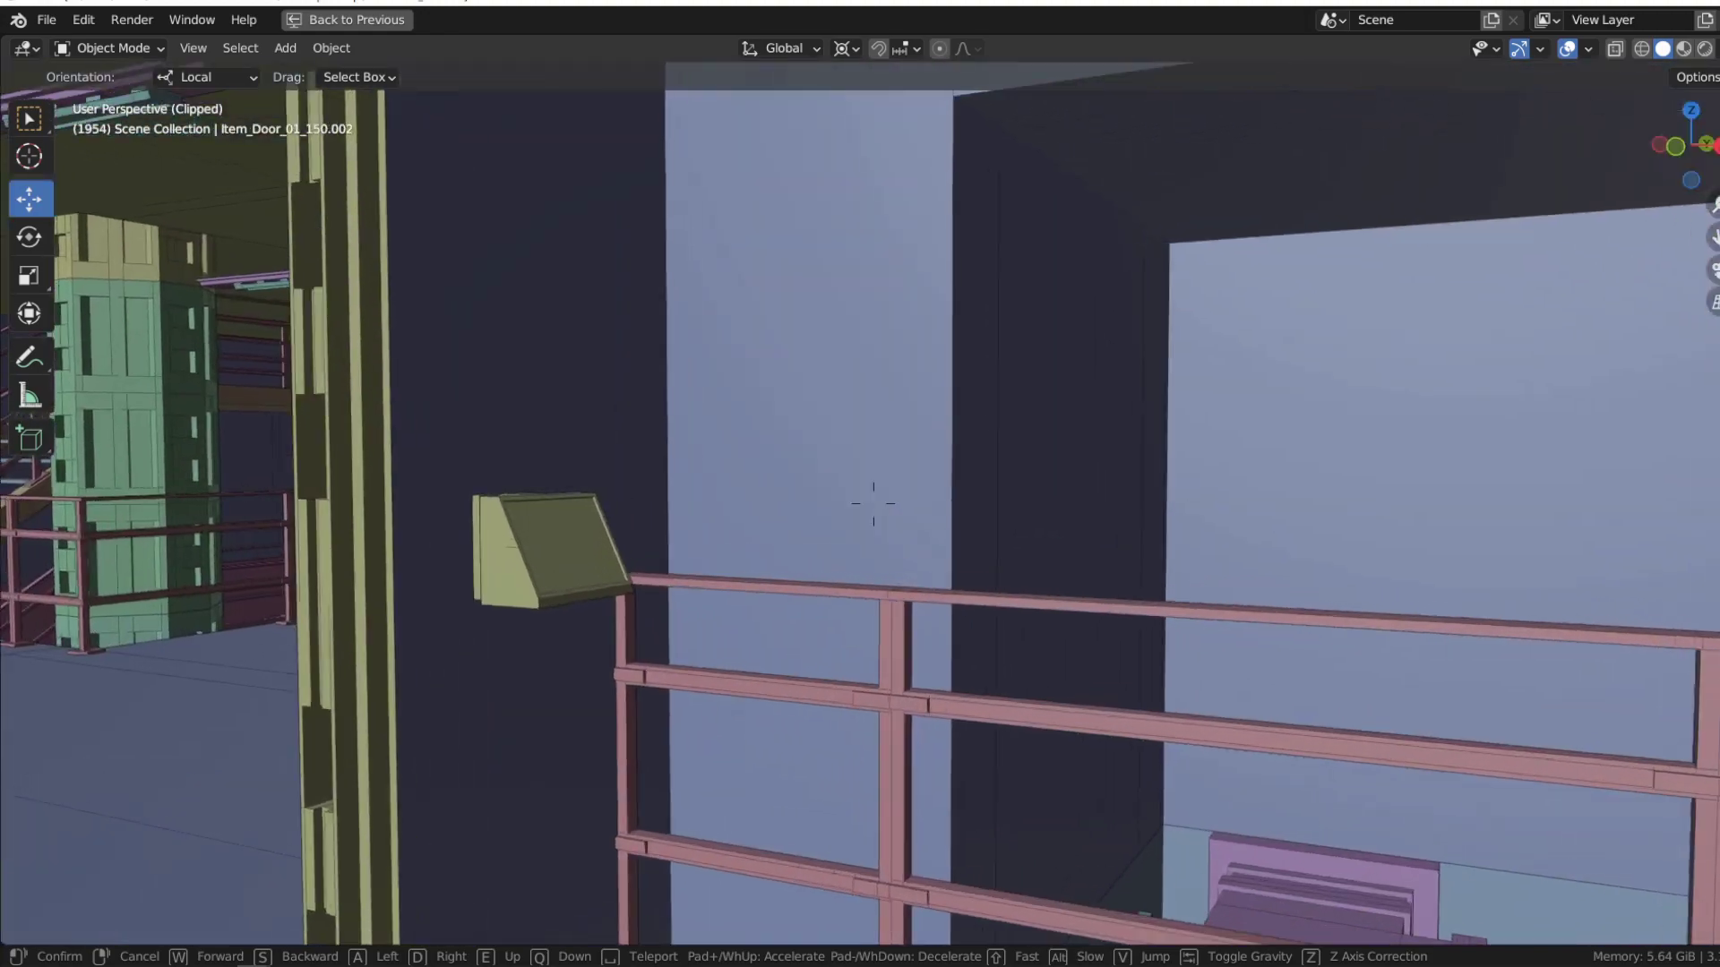
pyautogui.press('w')
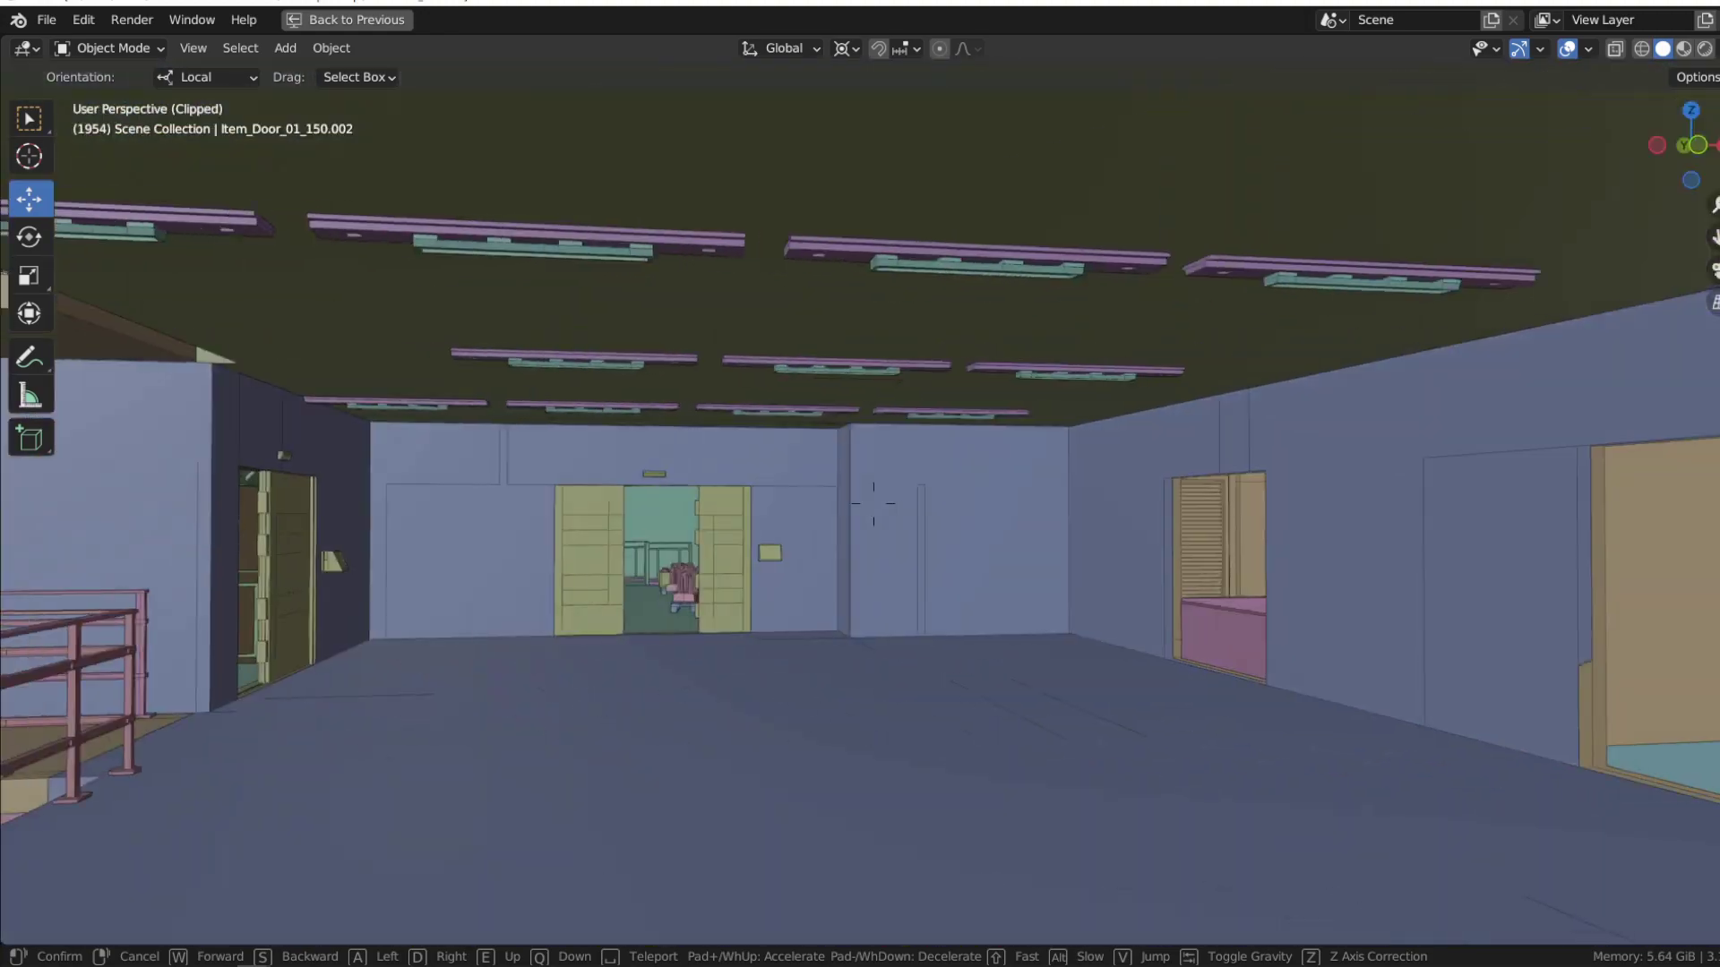
pyautogui.press('w')
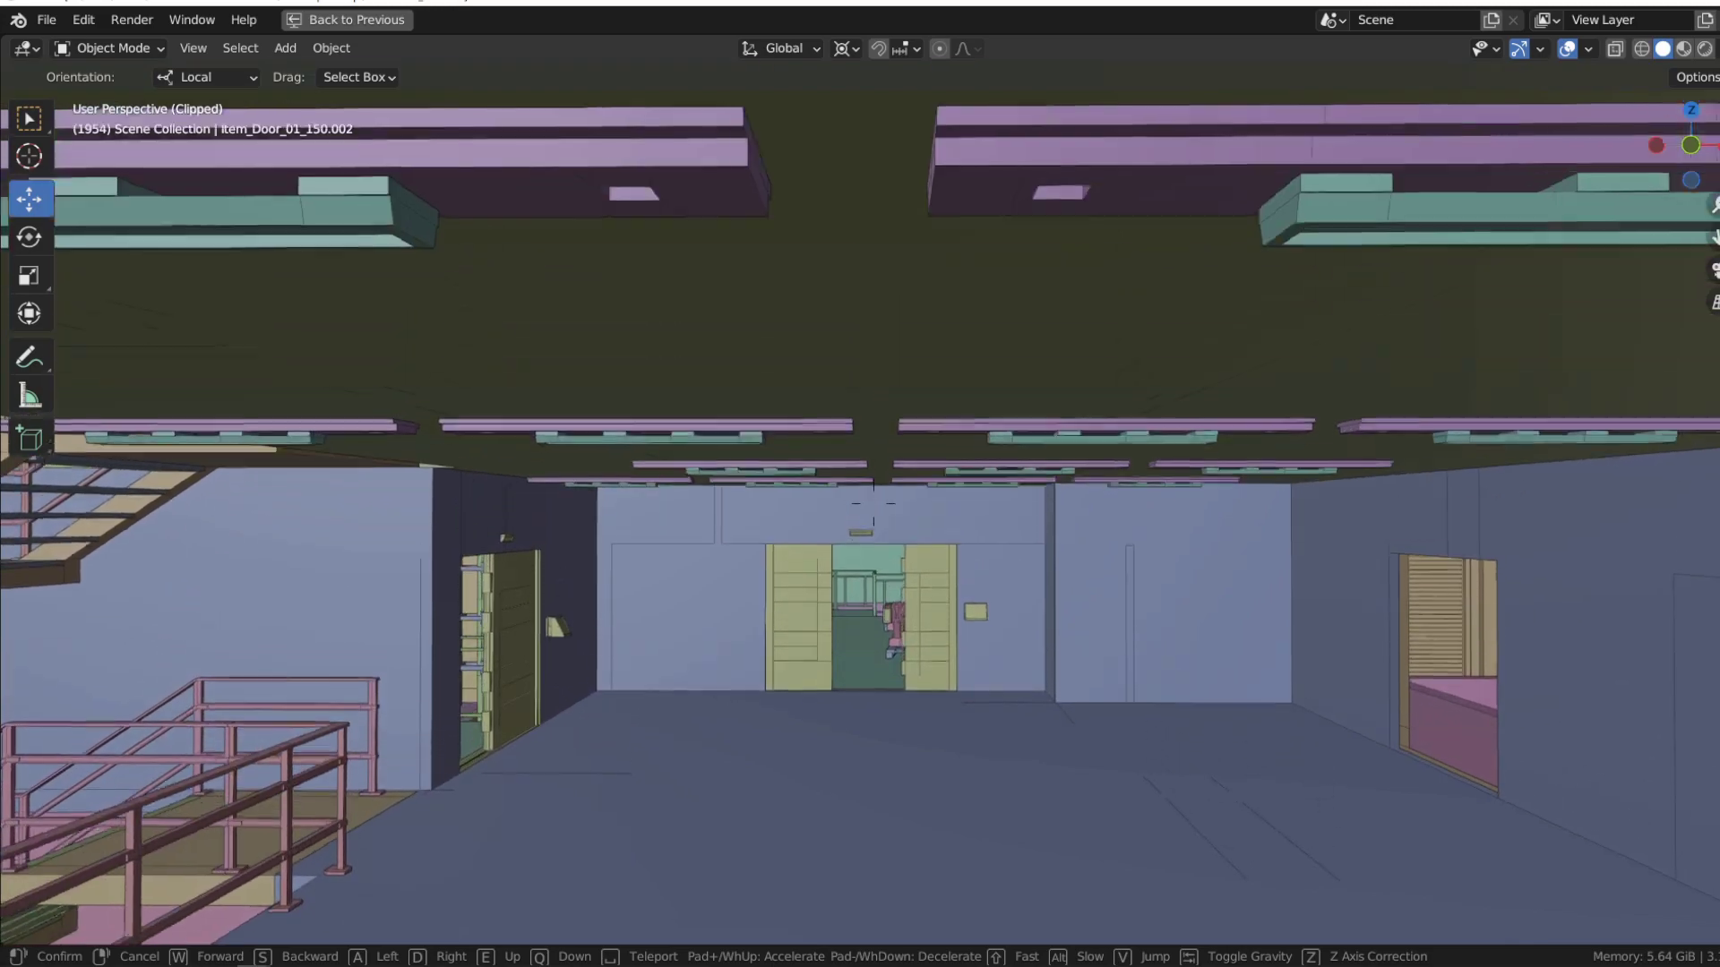
pyautogui.press('w')
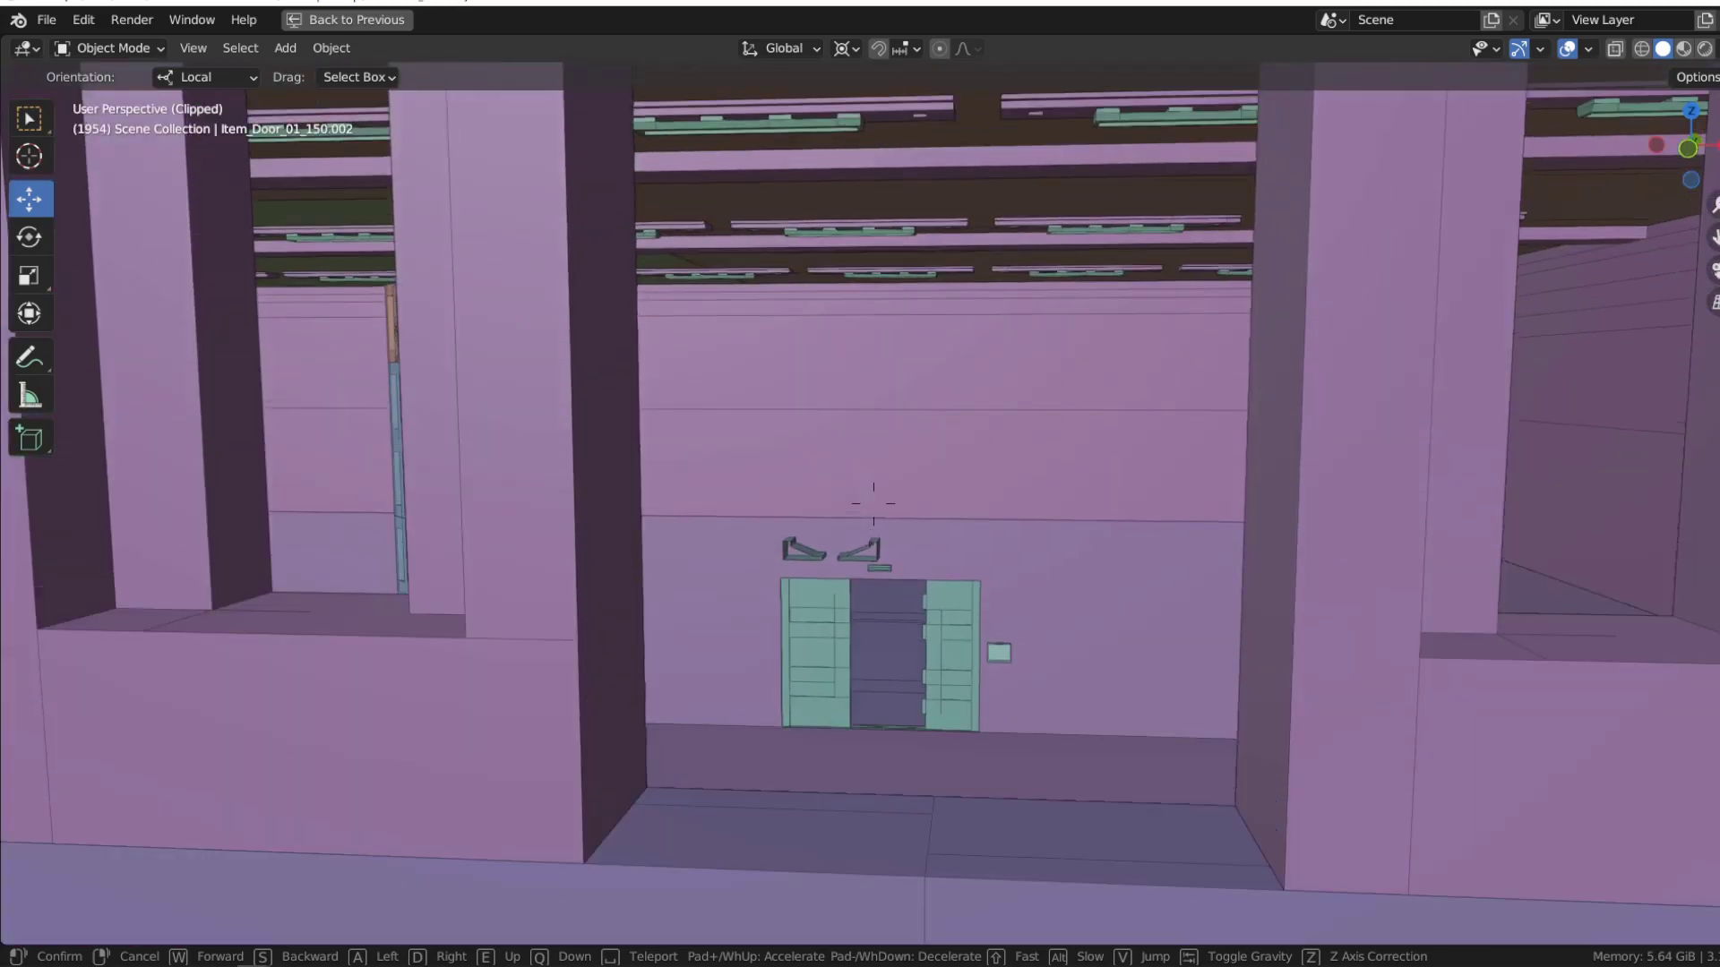
pyautogui.press('w')
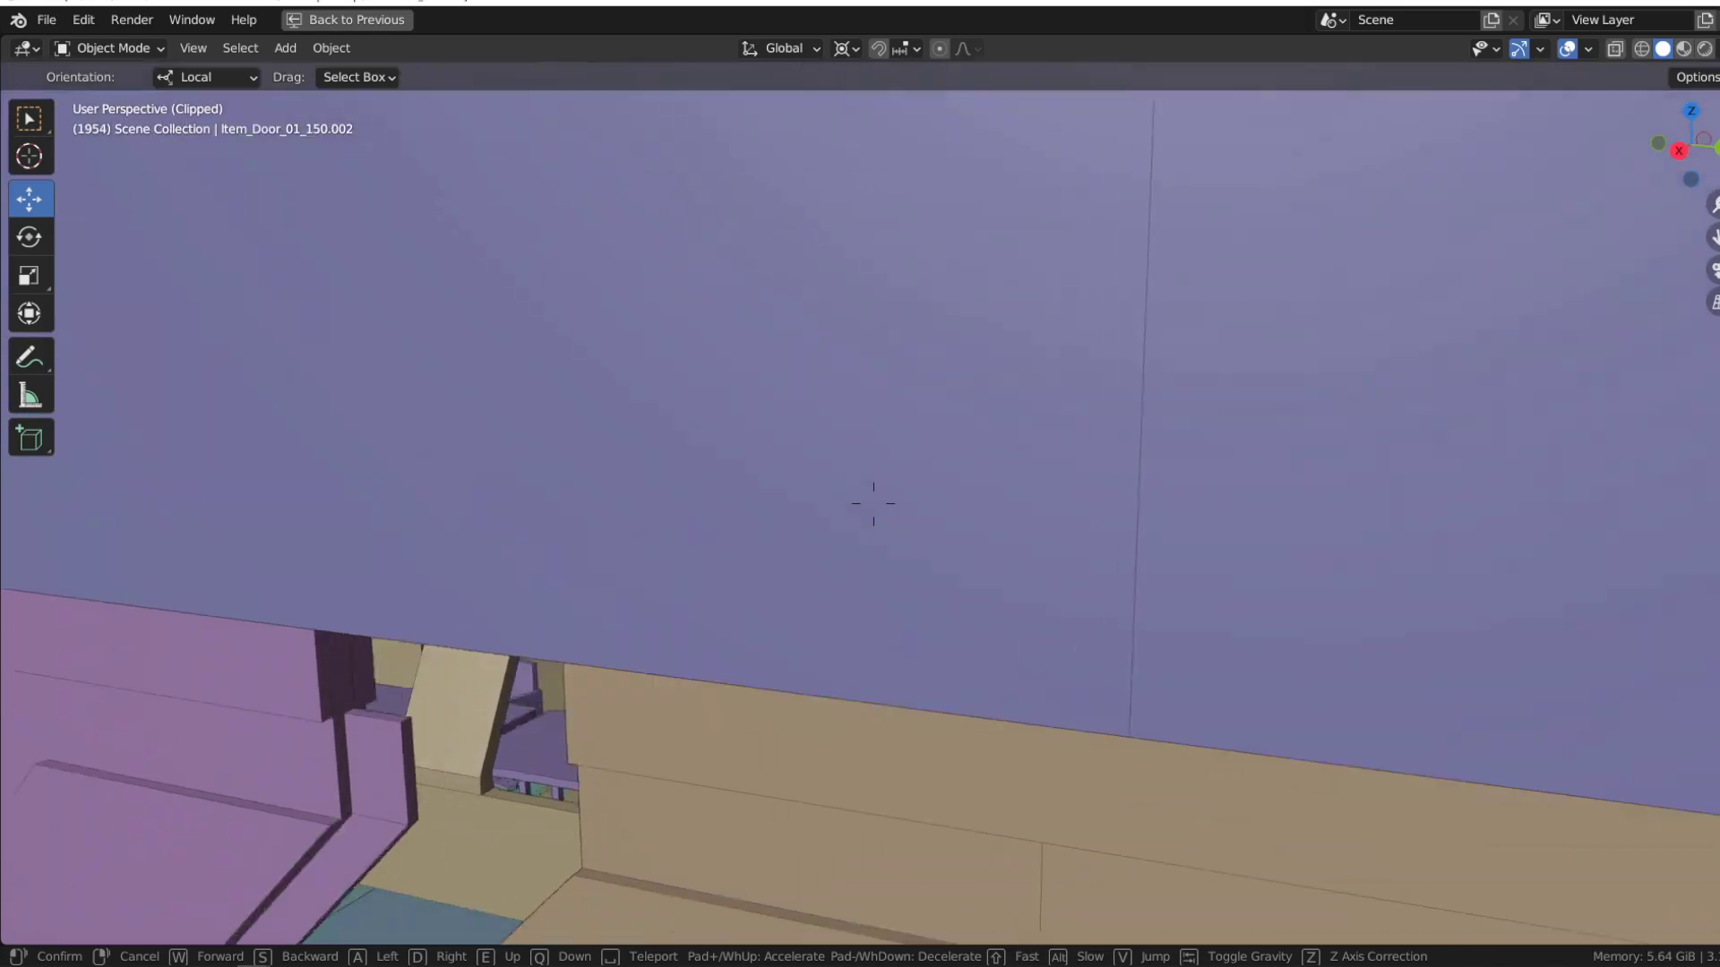
pyautogui.press('w')
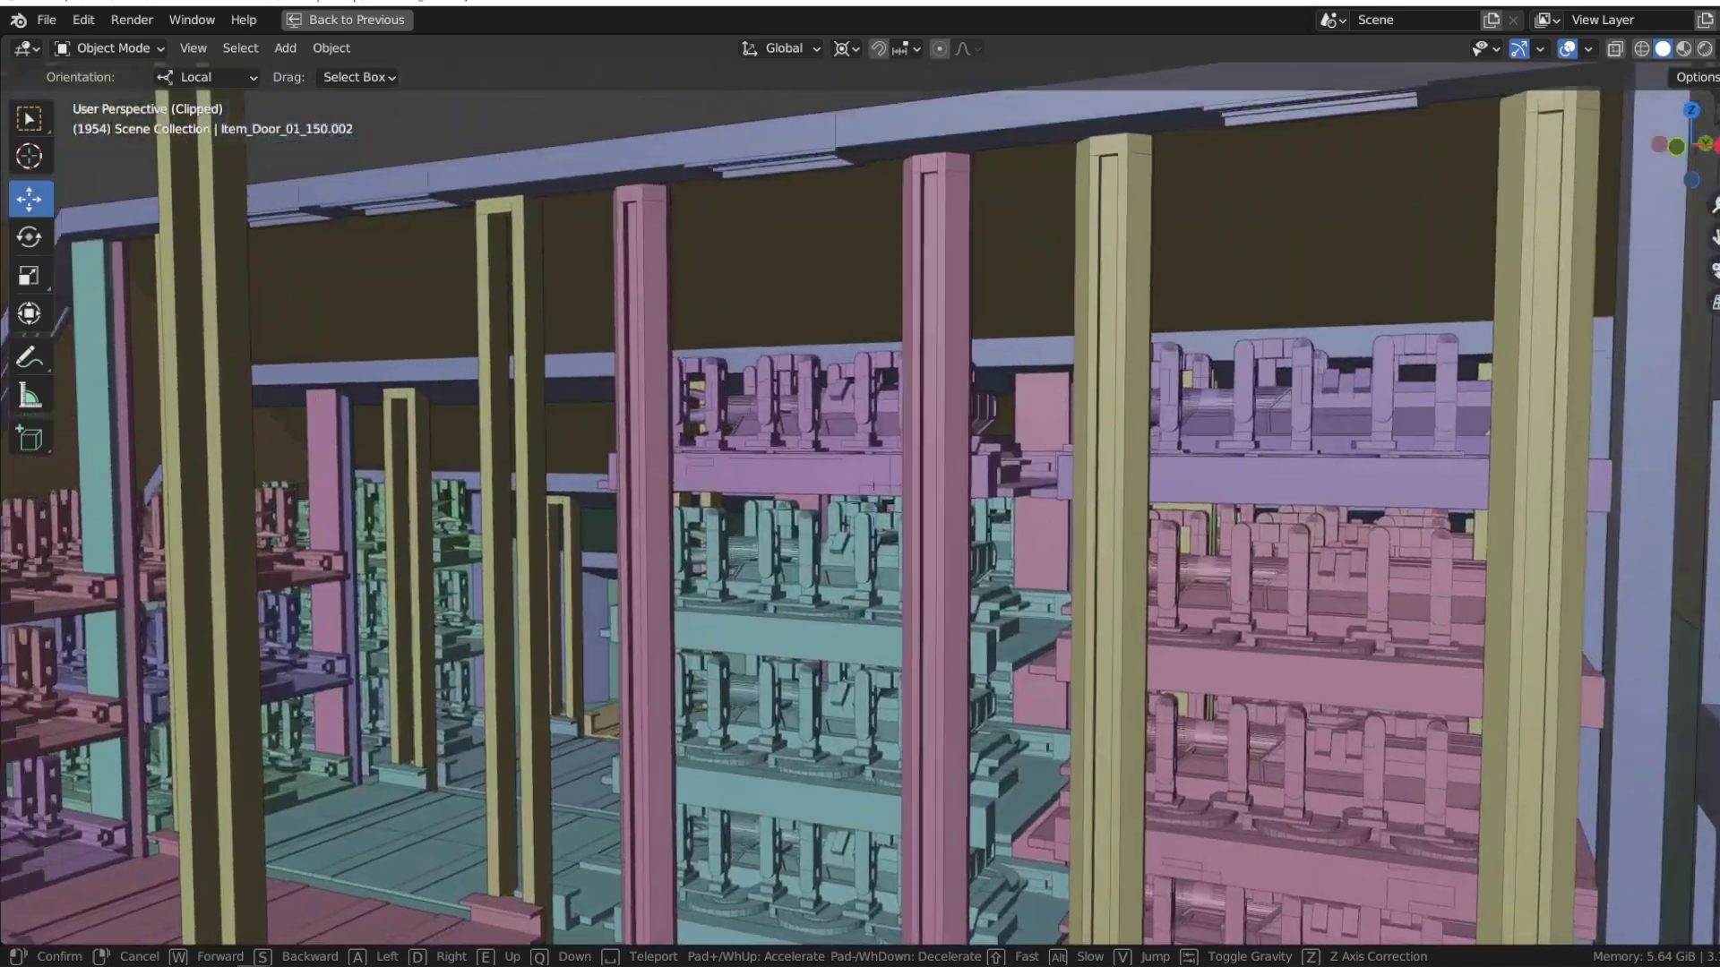
# Weave left among the shelves toward the platform gun, then cross over the beam into the room below
pyautogui.press('w')
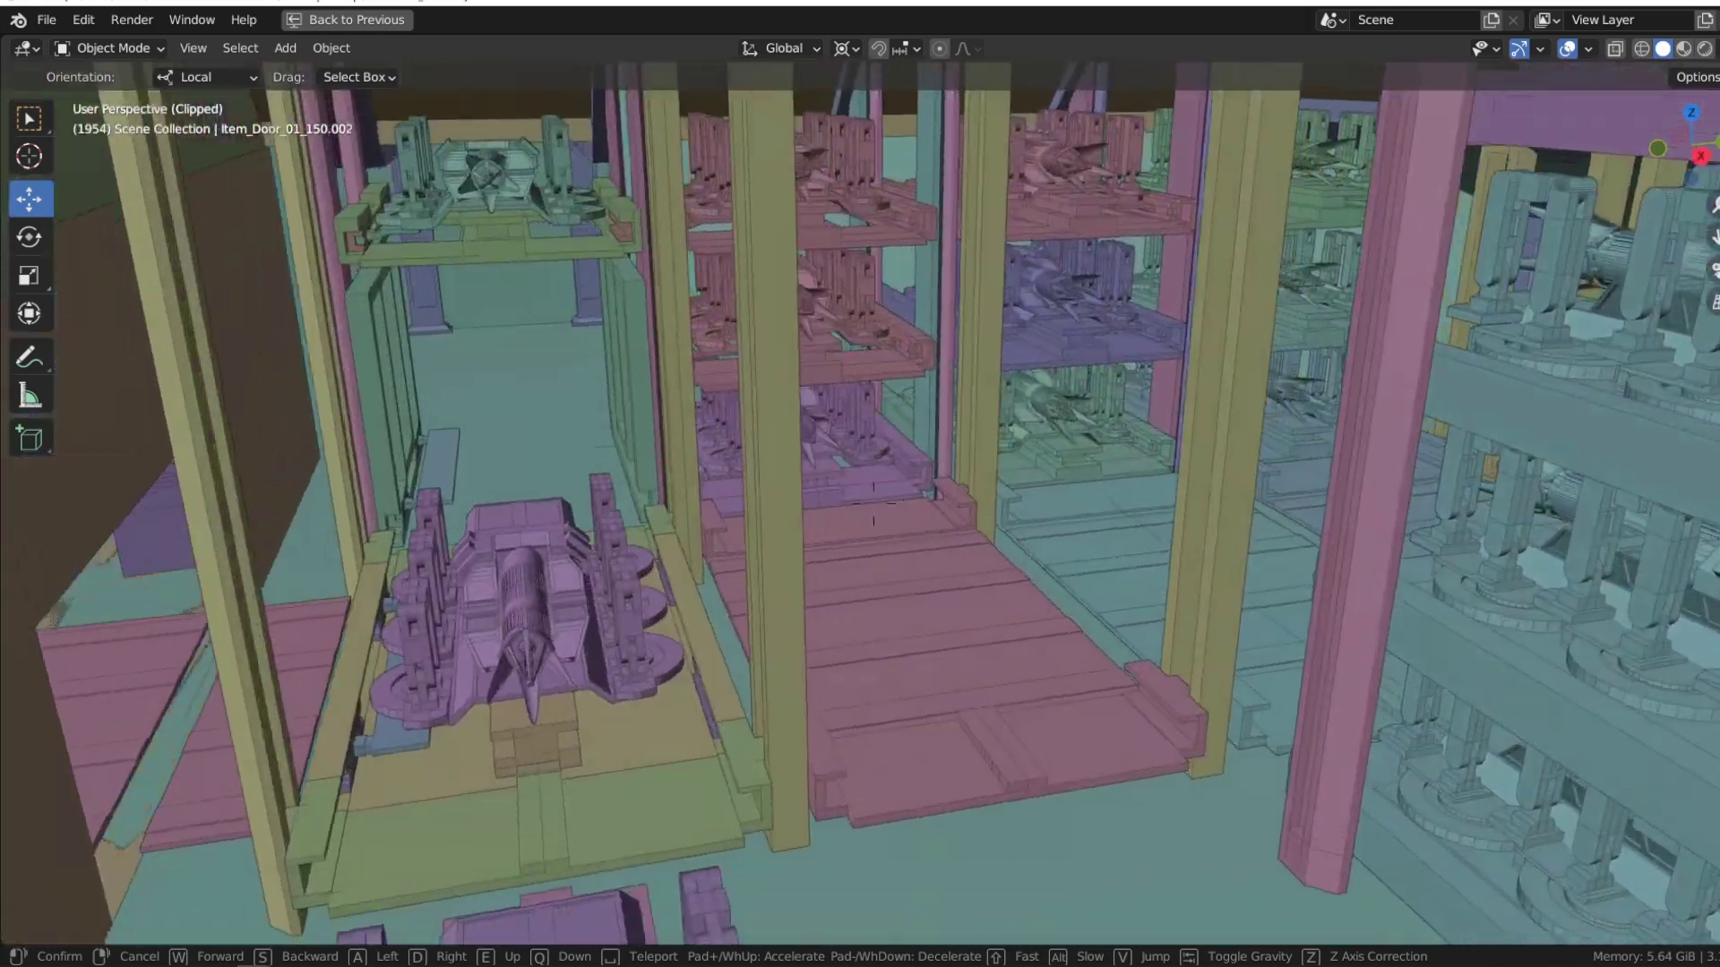
pyautogui.press('w')
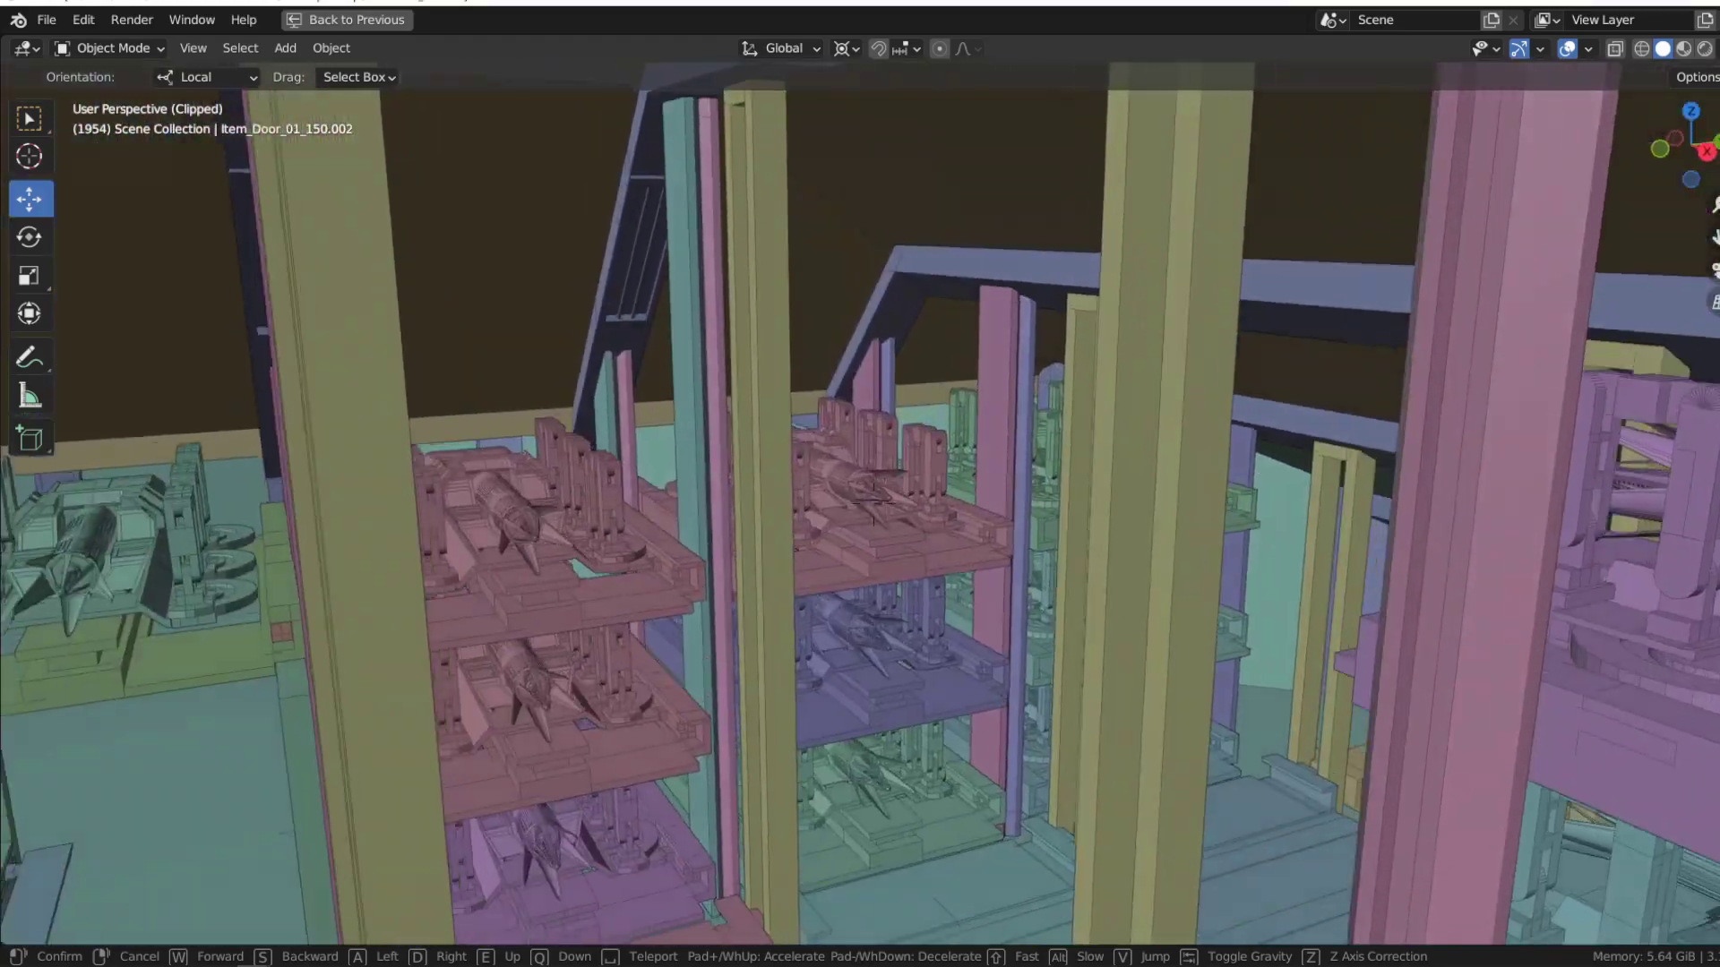
pyautogui.press('w')
pyautogui.press('w')
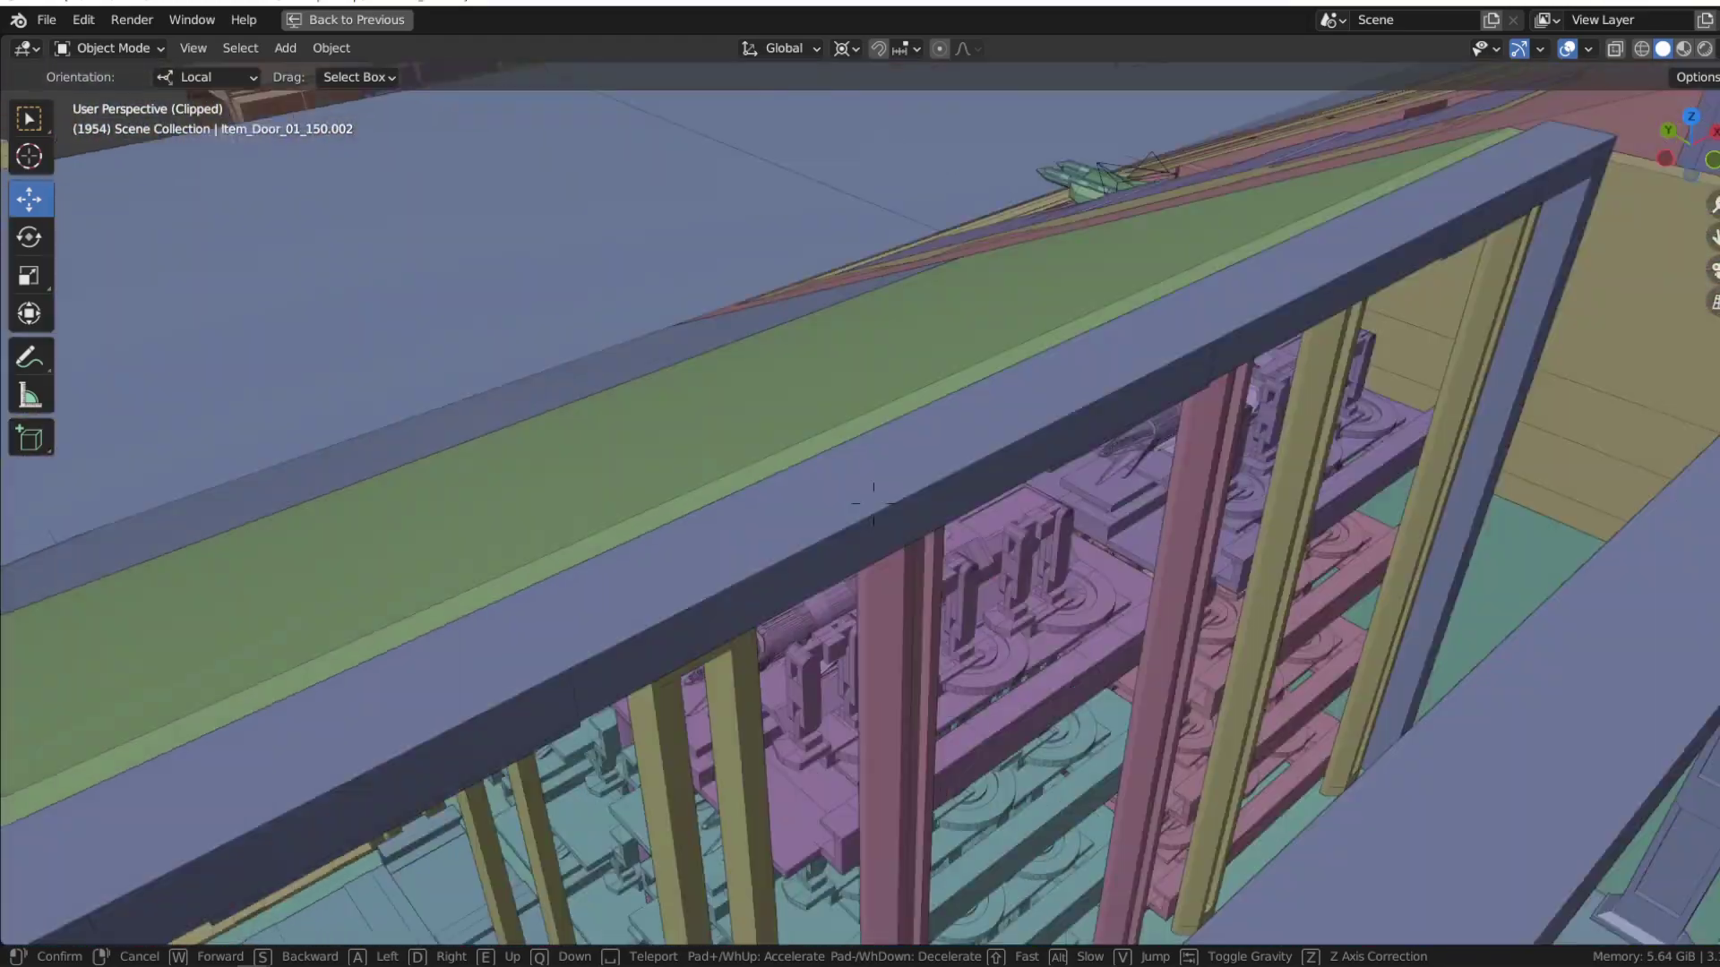
pyautogui.press('w')
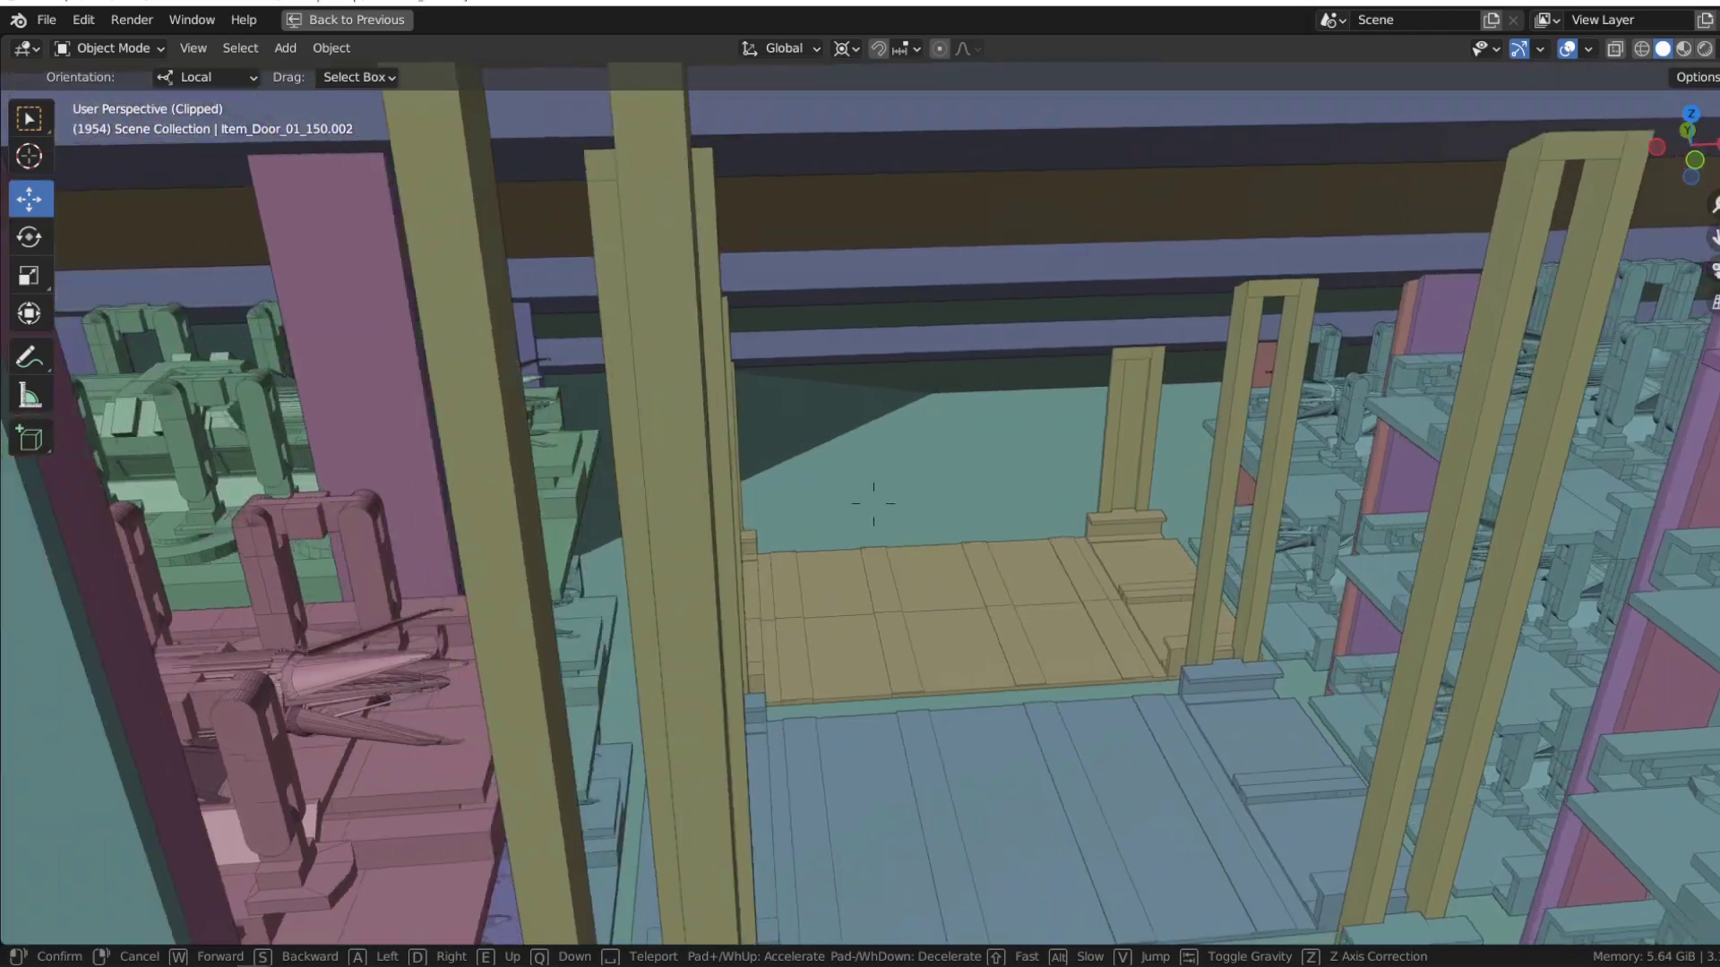